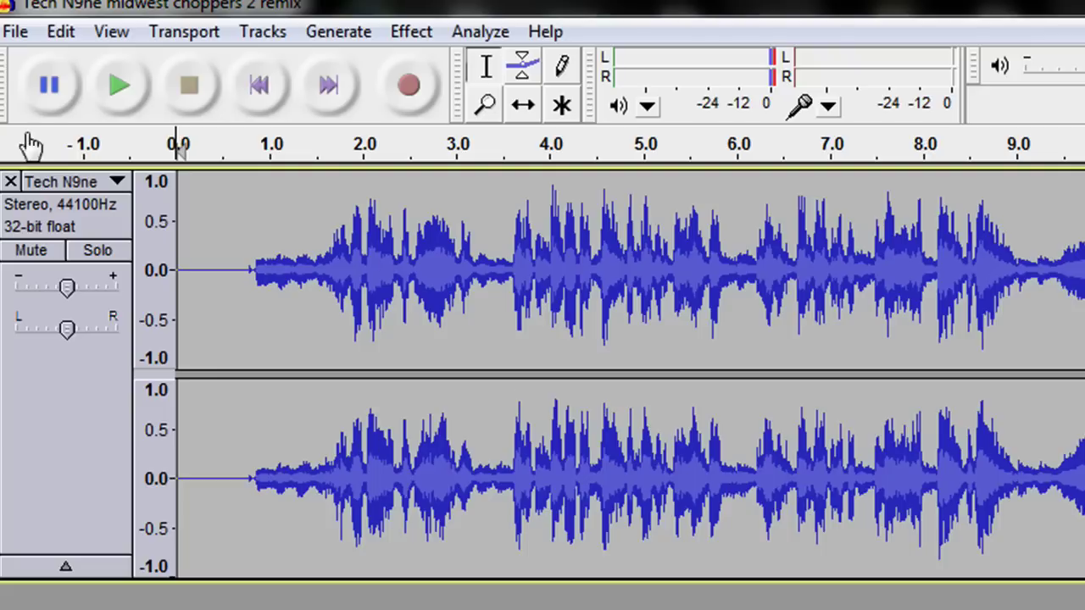
# Step: Check Audacity's version information in the About window, then close it
pyautogui.click(545, 32)
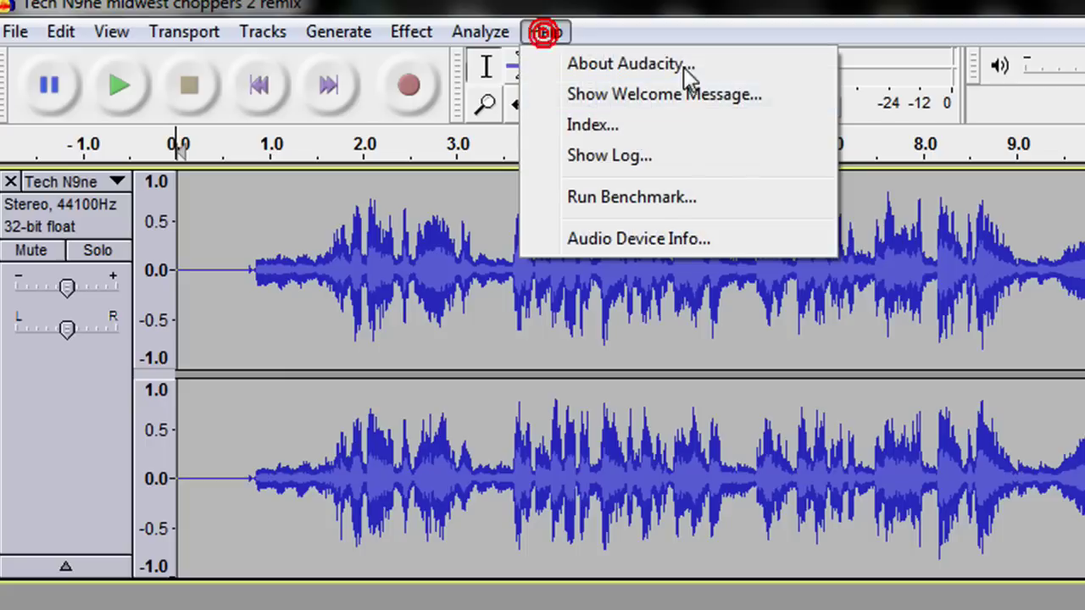
pyautogui.click(669, 64)
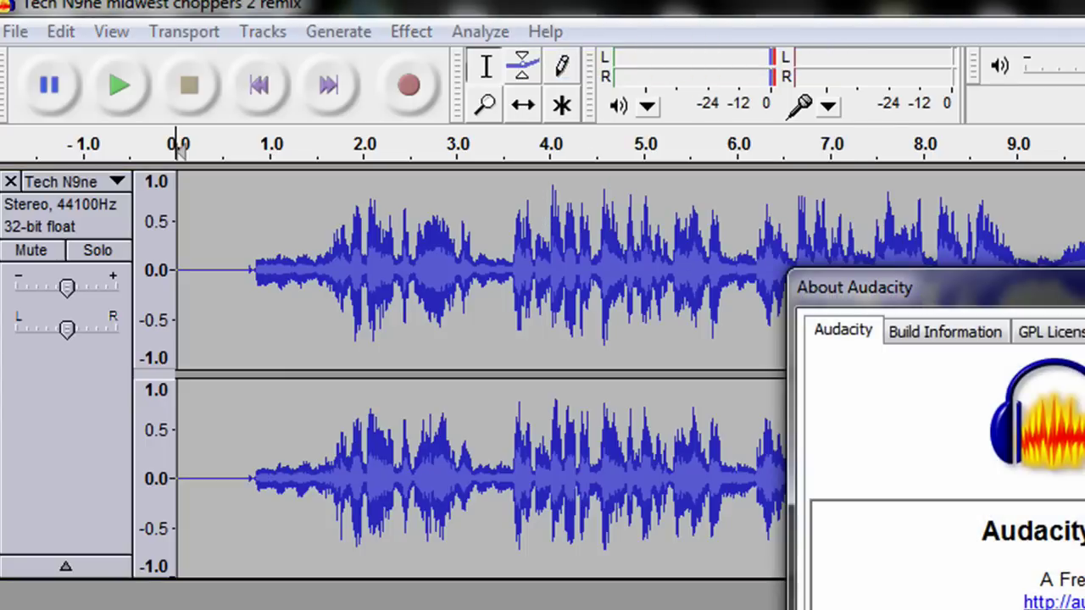
pyautogui.press('Escape')
# Step: Dismiss the File menu unused and select the whole song track
pyautogui.click(60, 31)
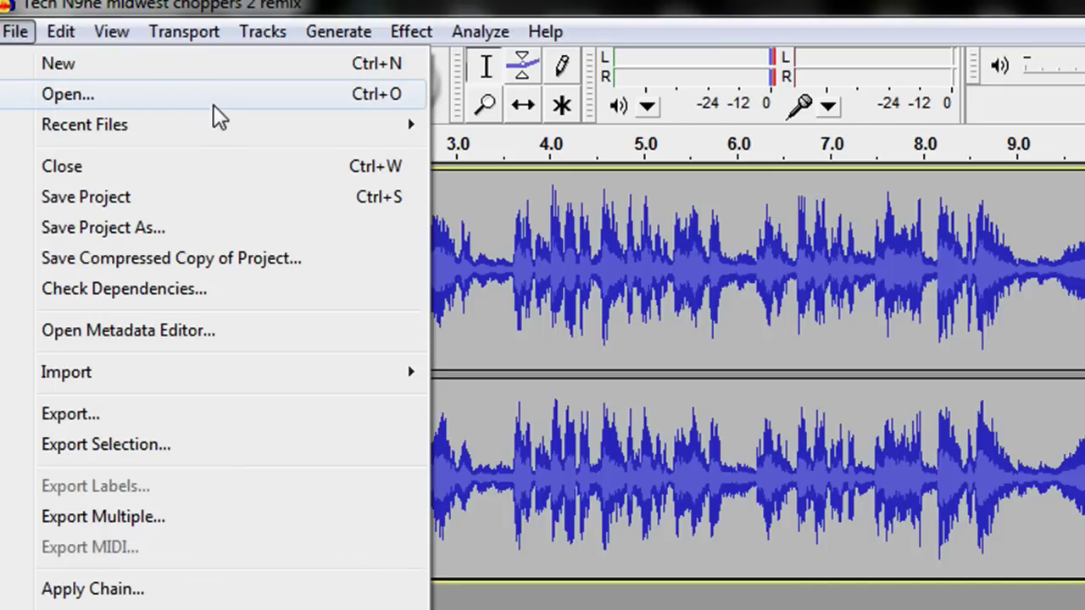
pyautogui.click(914, 35)
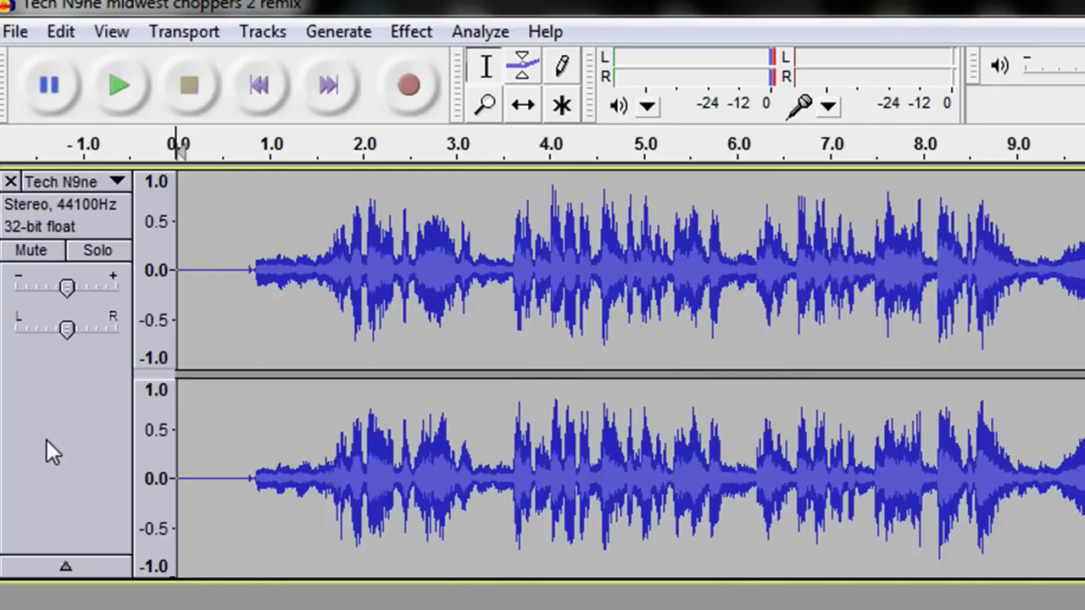
pyautogui.click(76, 392)
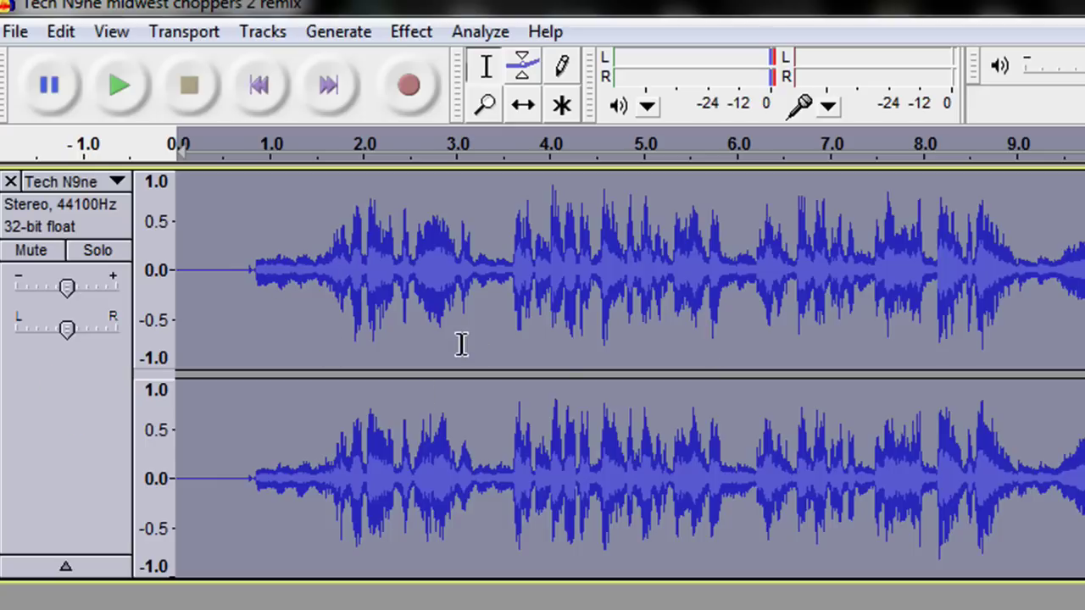
# Step: Duplicate the song track with Ctrl+D and select the lower copy
pyautogui.hotkey('ctrl', 'd')
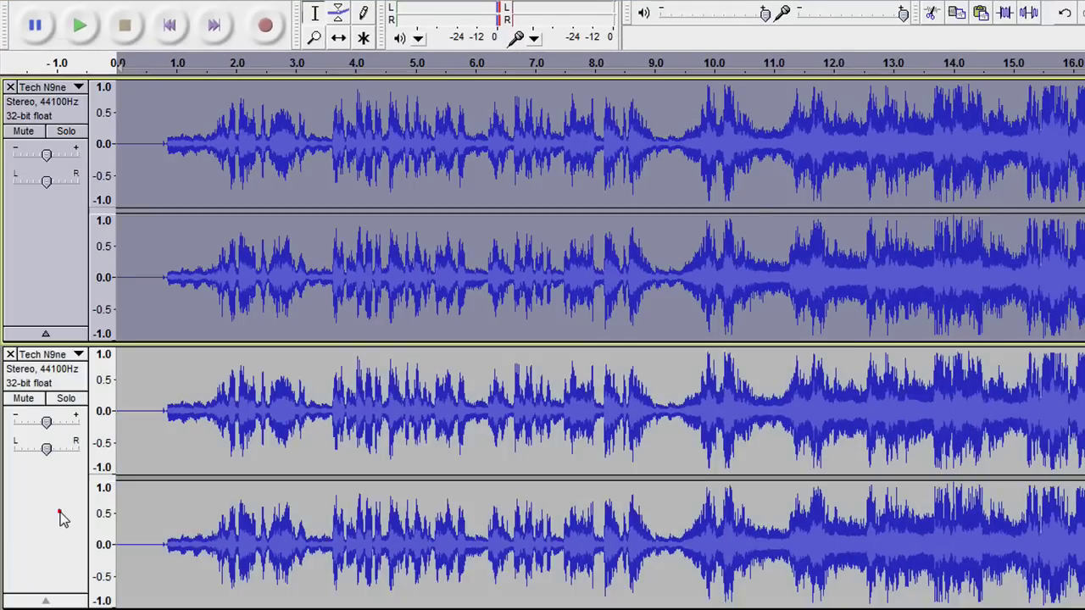
pyautogui.click(60, 513)
pyautogui.click(45, 273)
pyautogui.click(23, 511)
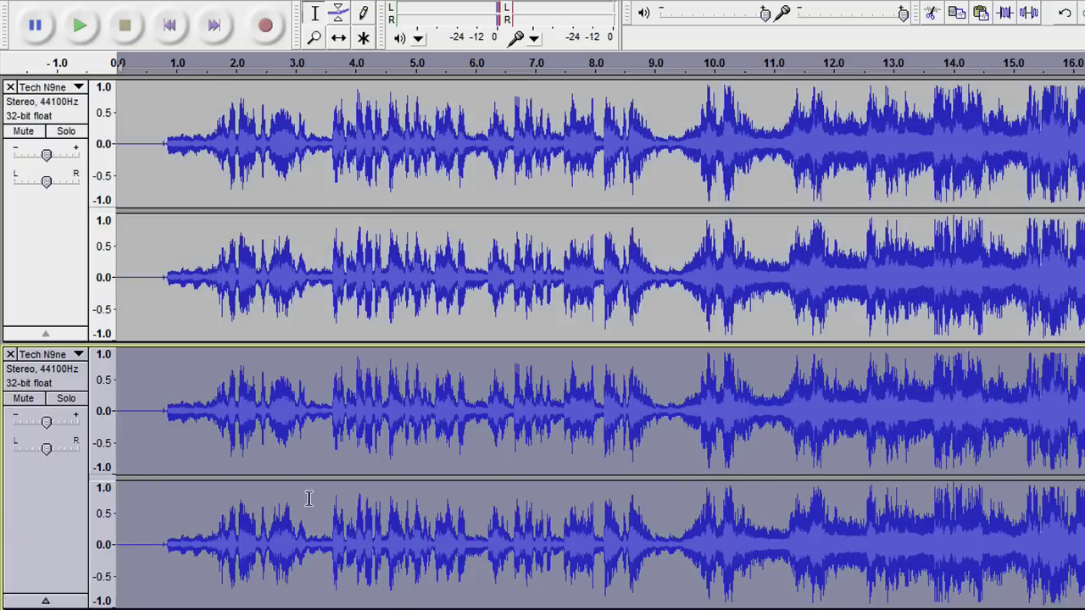
# Step: Mute the lower copy and reselect the upper song track
pyautogui.click(23, 398)
pyautogui.click(13, 206)
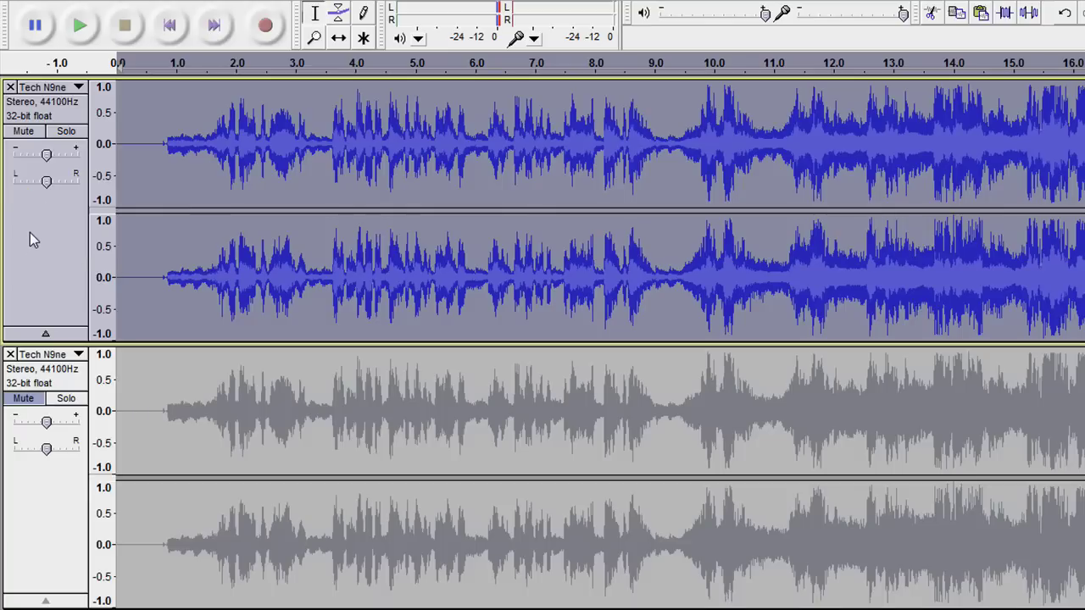
pyautogui.click(29, 232)
pyautogui.click(46, 499)
pyautogui.click(42, 310)
pyautogui.click(66, 529)
pyautogui.click(29, 248)
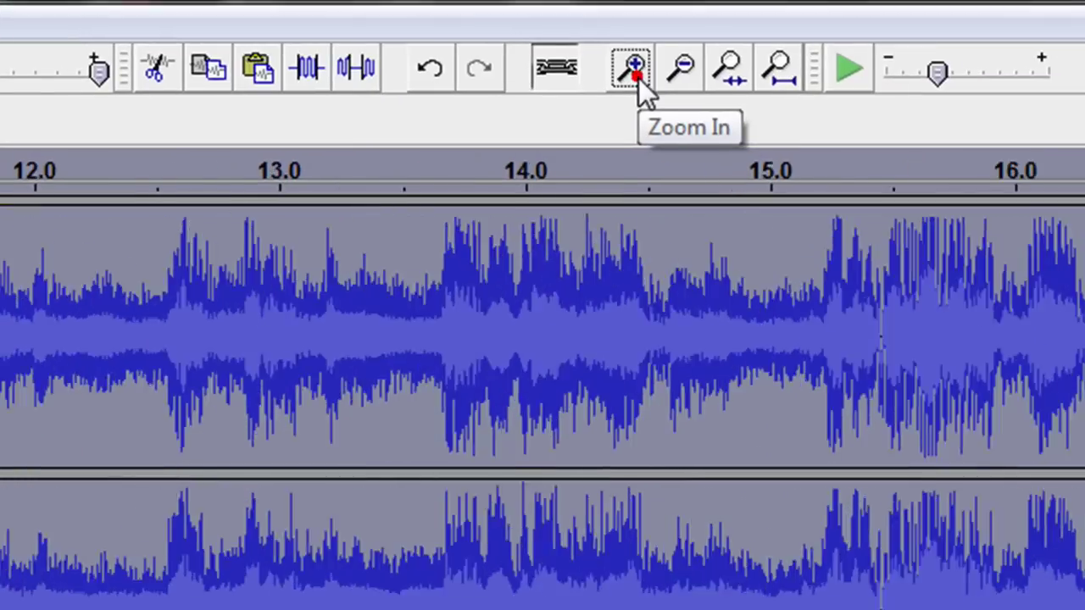
pyautogui.doubleClick(634, 77)
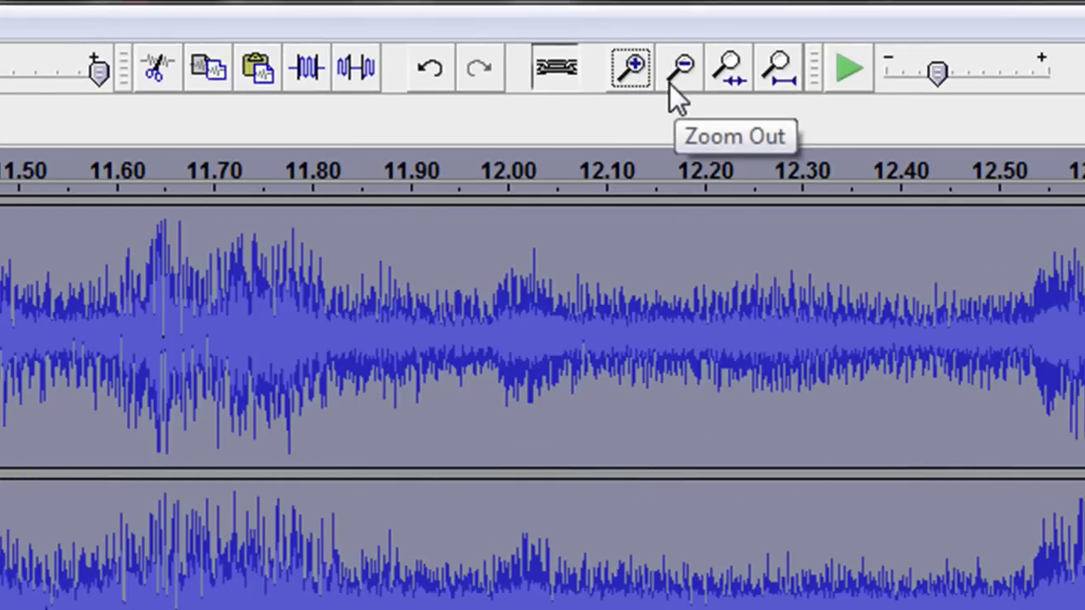
pyautogui.doubleClick(669, 83)
pyautogui.click(670, 82)
pyautogui.doubleClick(670, 83)
pyautogui.click(670, 82)
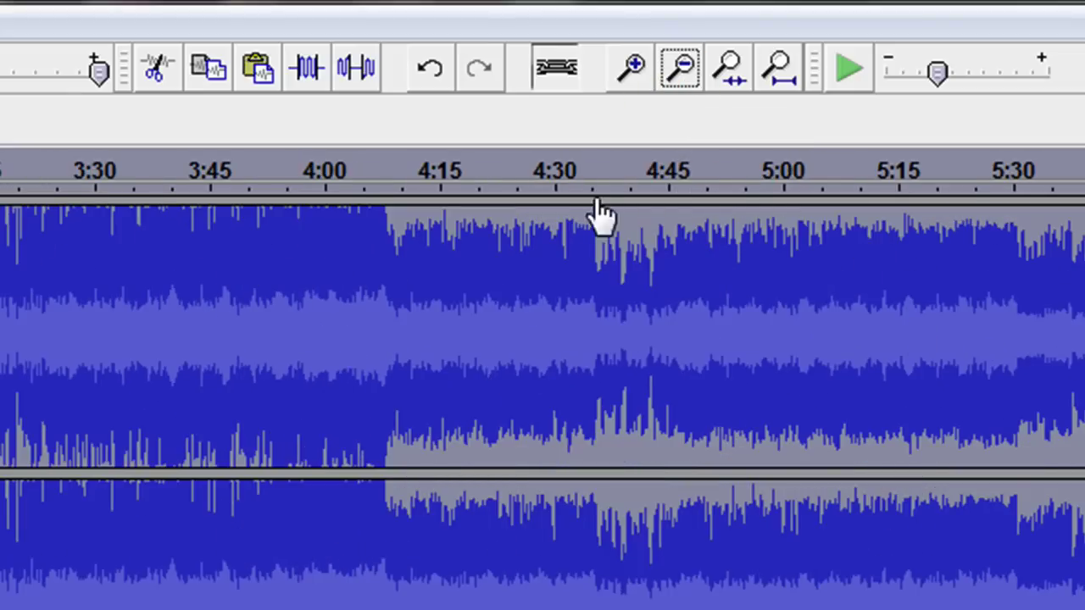
pyautogui.click(634, 67)
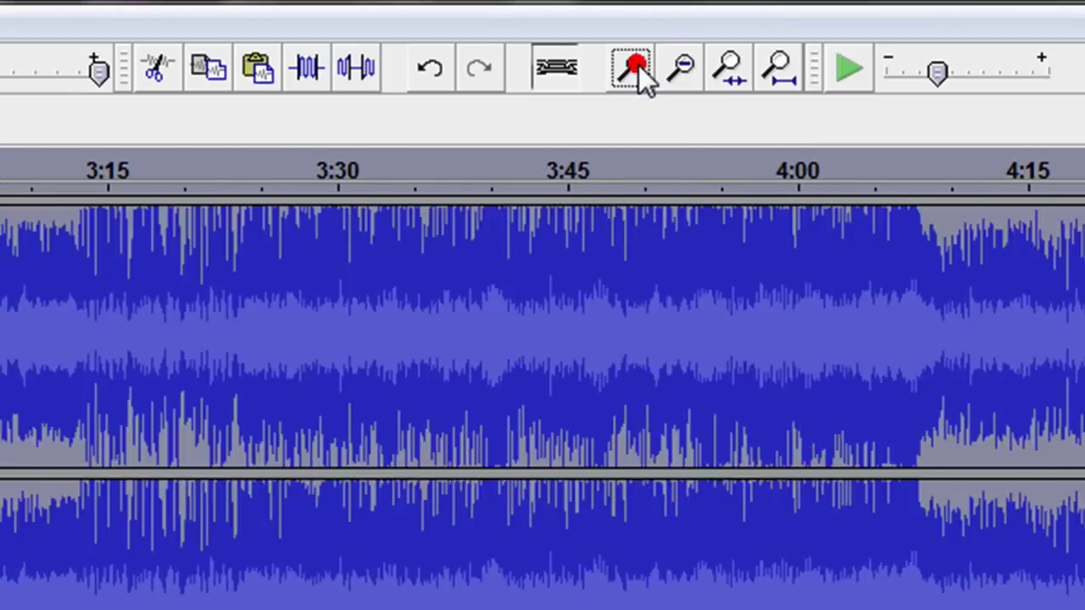
pyautogui.doubleClick(639, 66)
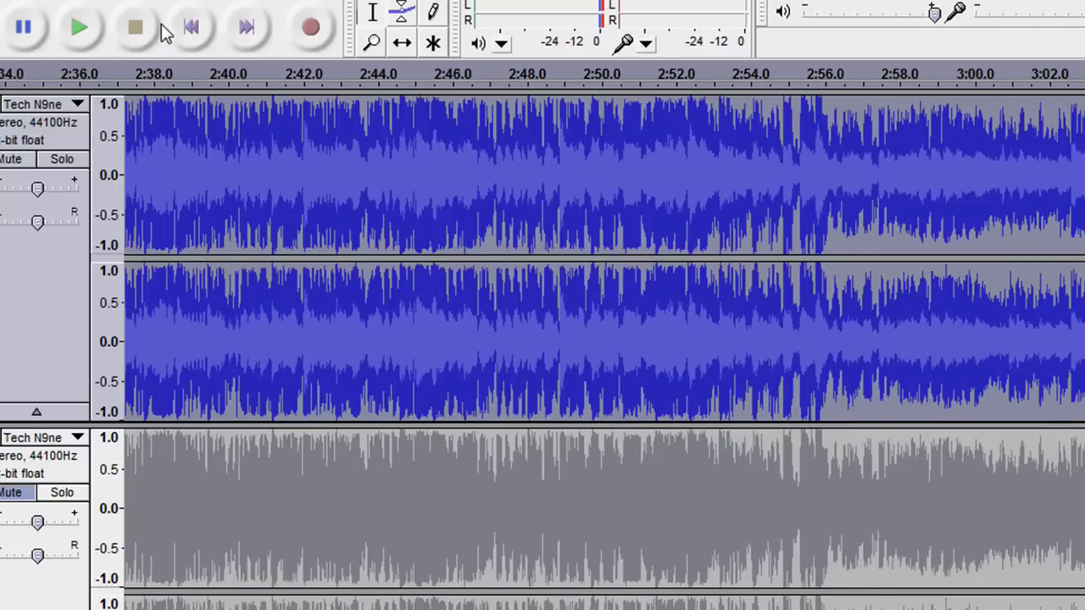
# Step: Play the song from the start, then from about 23 seconds, to find the explicit word
pyautogui.click(190, 27)
pyautogui.click(79, 27)
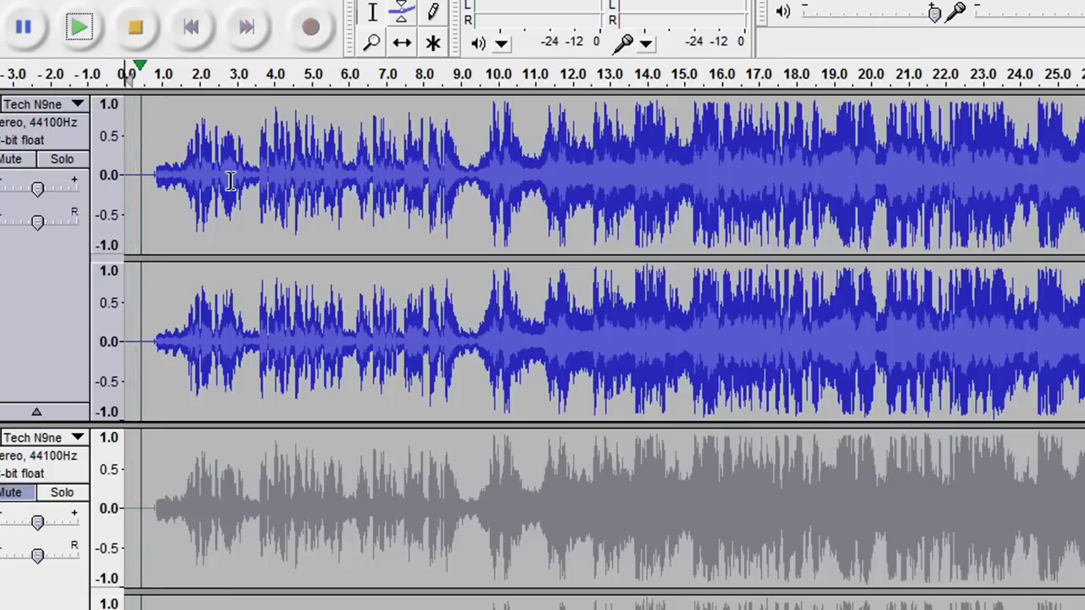
pyautogui.click(135, 27)
pyautogui.click(992, 155)
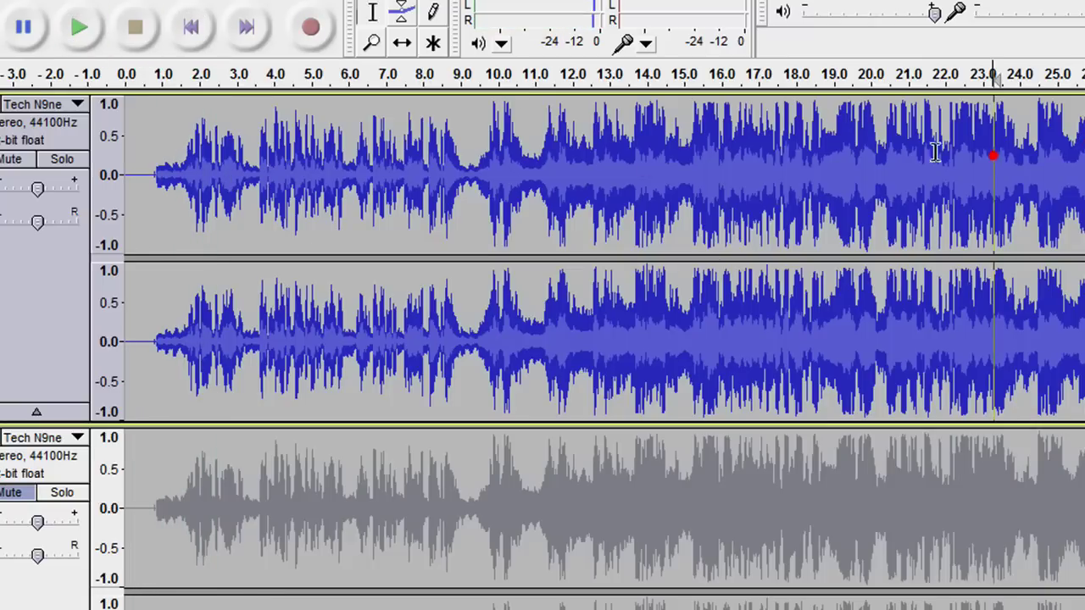
pyautogui.click(988, 152)
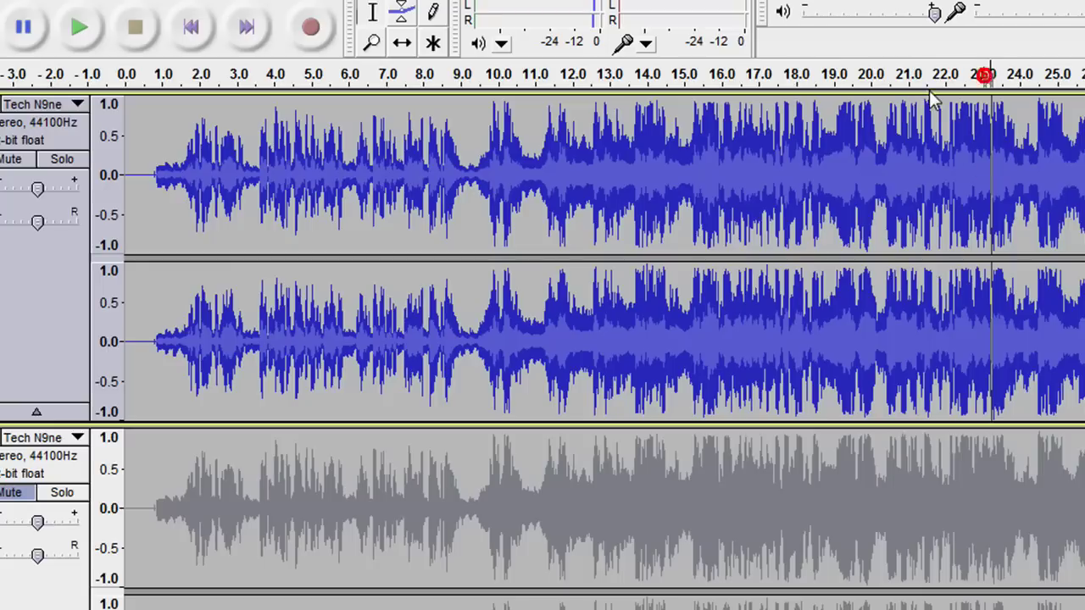
pyautogui.click(78, 27)
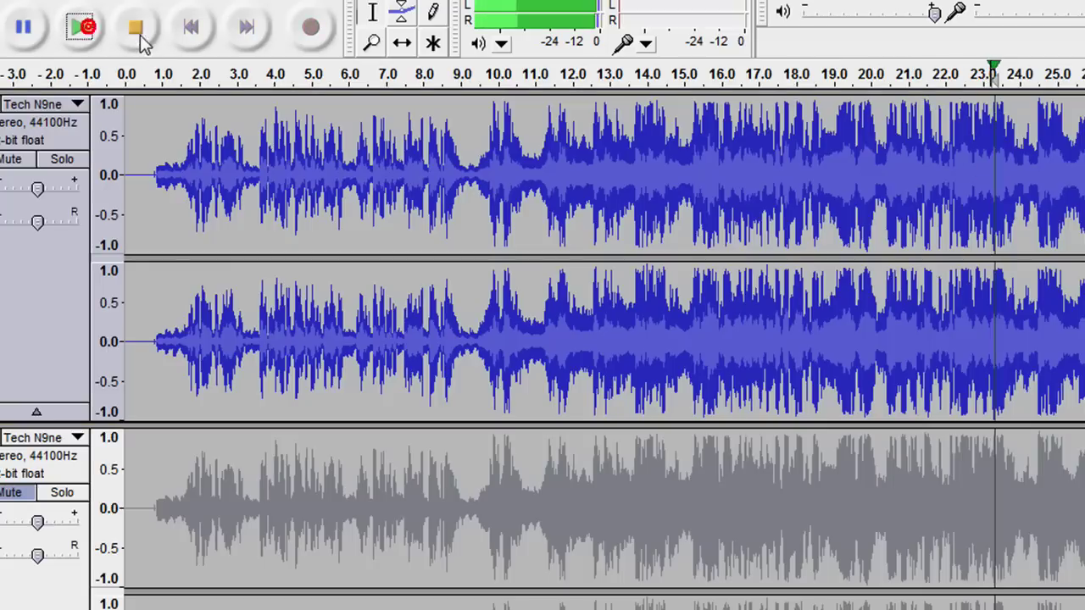
pyautogui.click(29, 34)
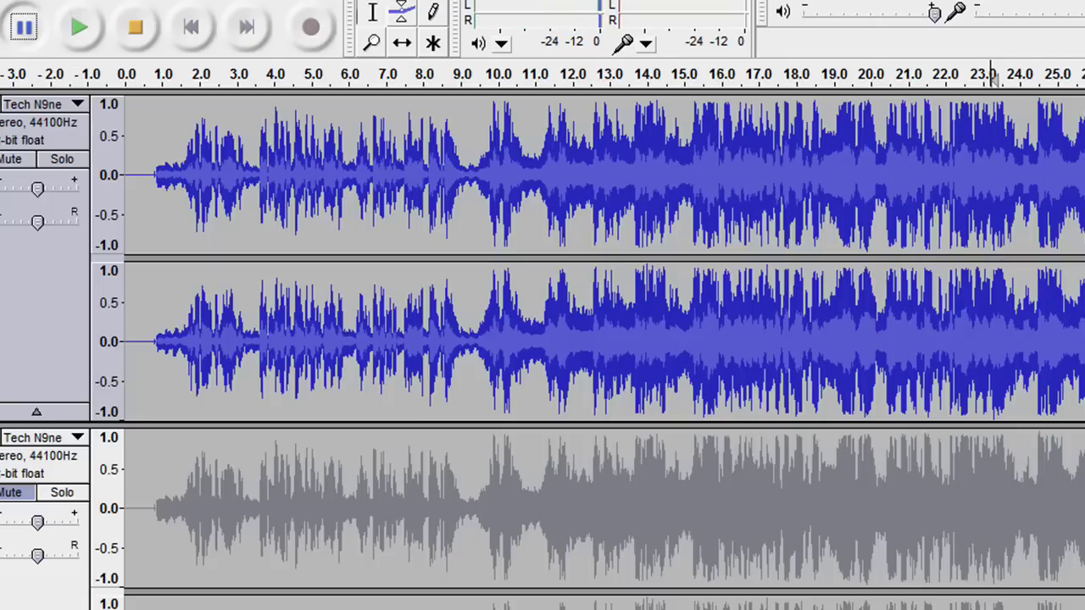
# Step: Zoom in near 24–30 s, then select and play the word at about 29.5–30.1 seconds
pyautogui.hotkey('ctrl', '1')
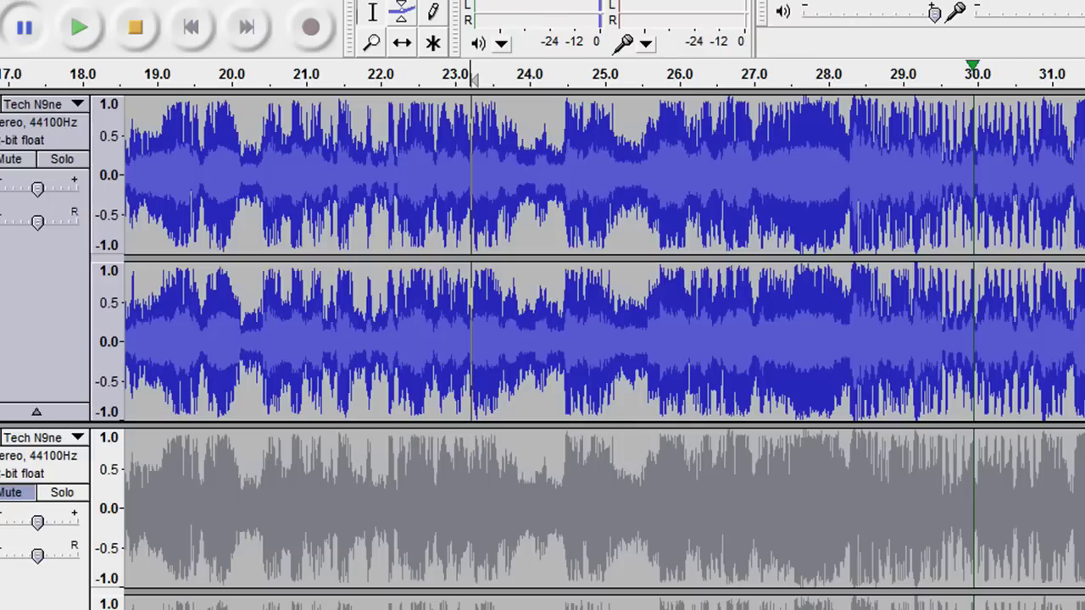
pyautogui.hotkey('ctrl', '1')
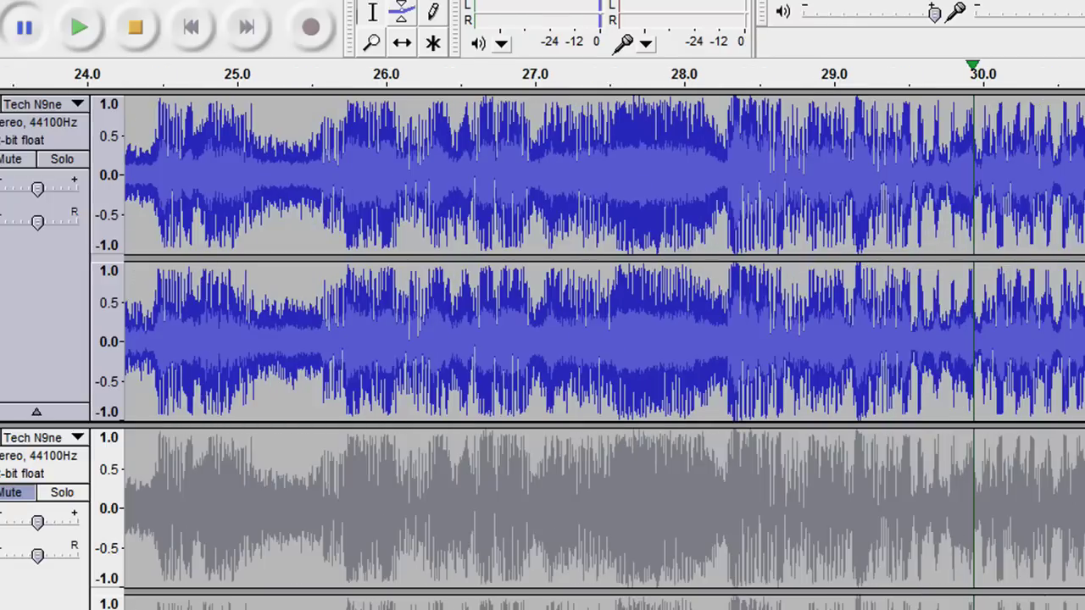
pyautogui.hscroll(-5, 206, 357)
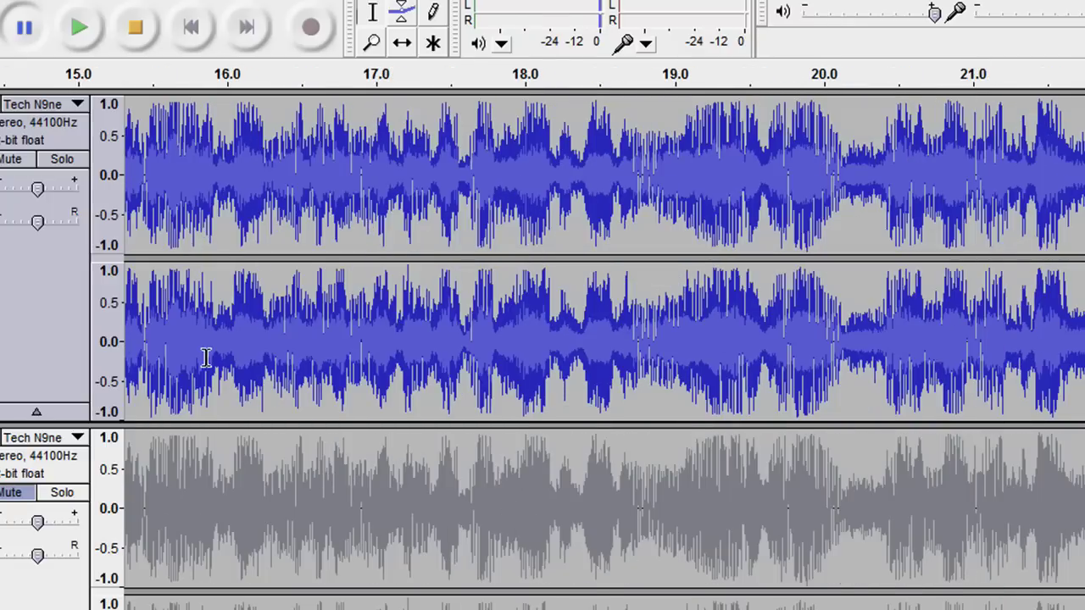
pyautogui.click(171, 127)
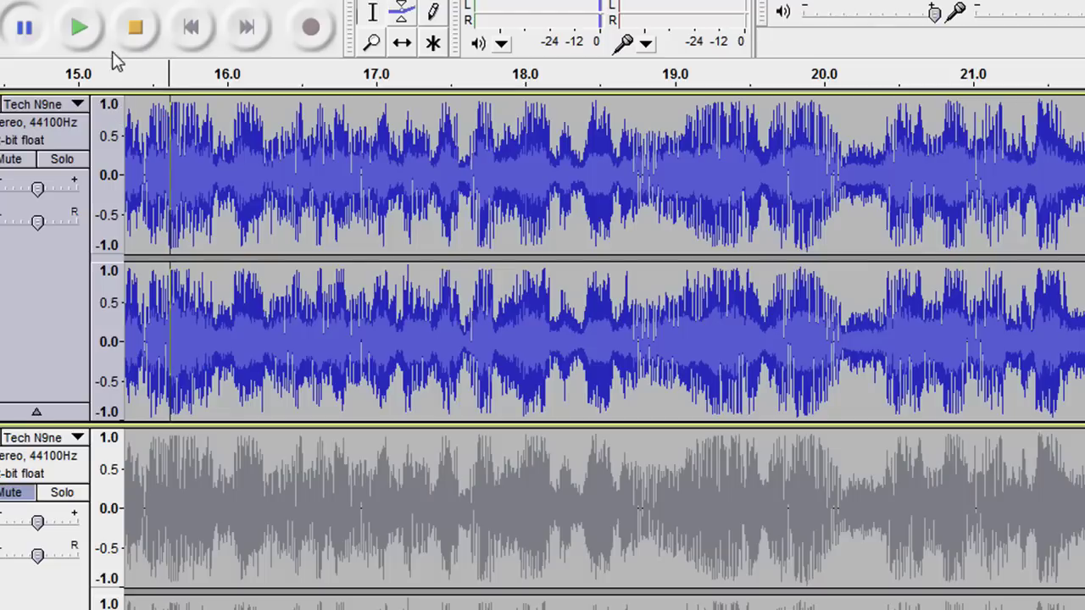
pyautogui.click(18, 28)
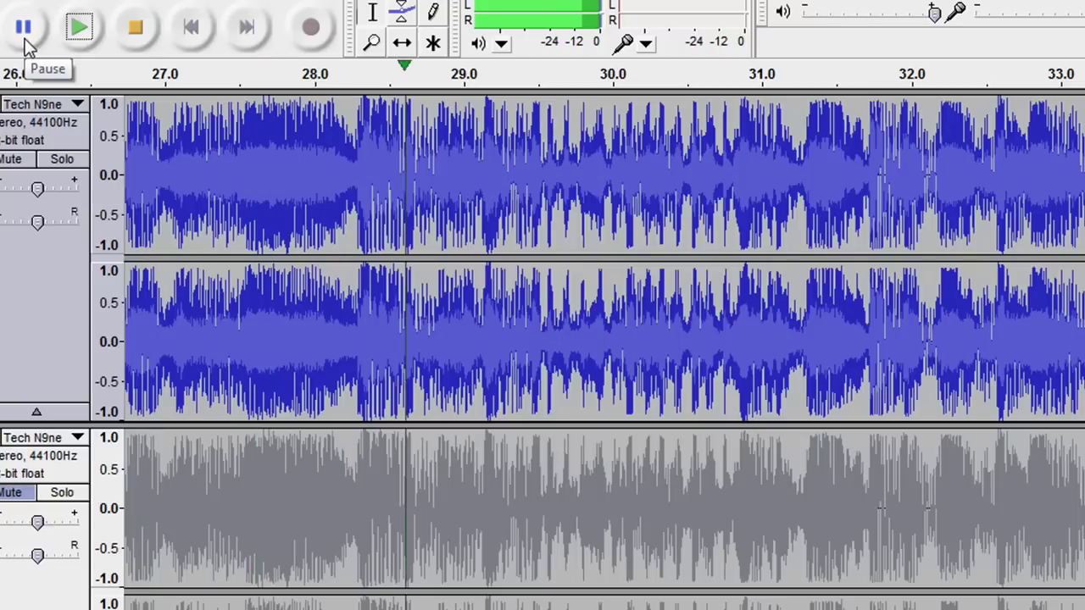
pyautogui.click(23, 29)
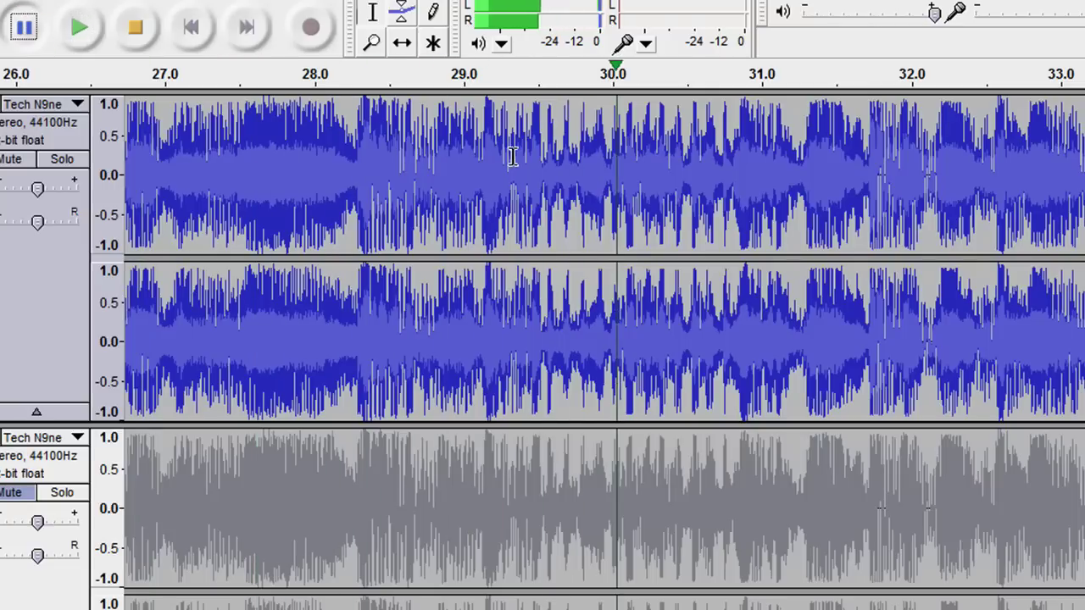
pyautogui.moveTo(542, 212); pyautogui.dragTo(614, 220)
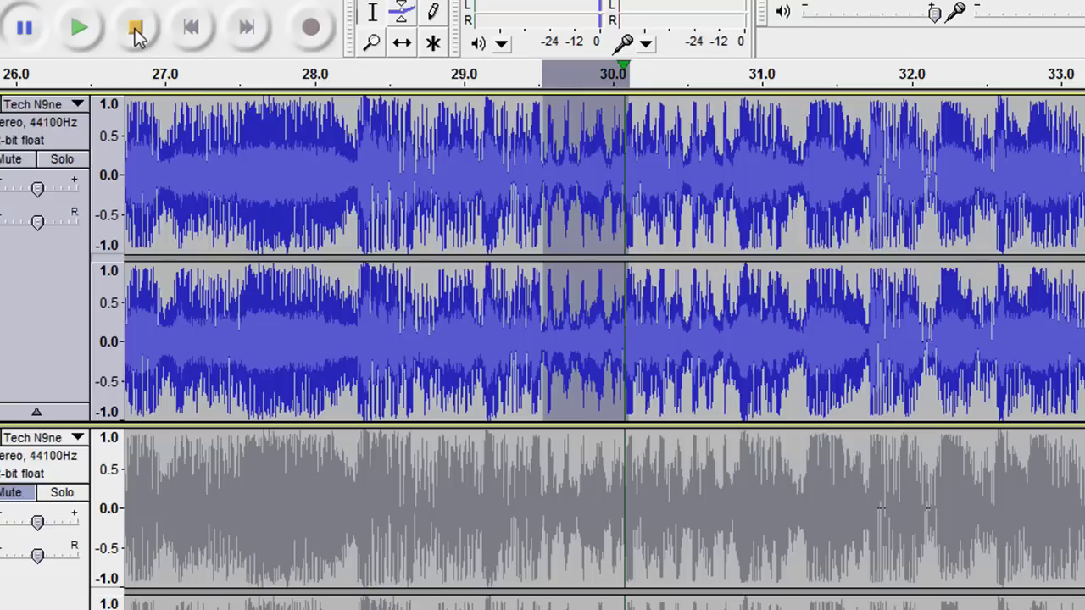
pyautogui.press('space')
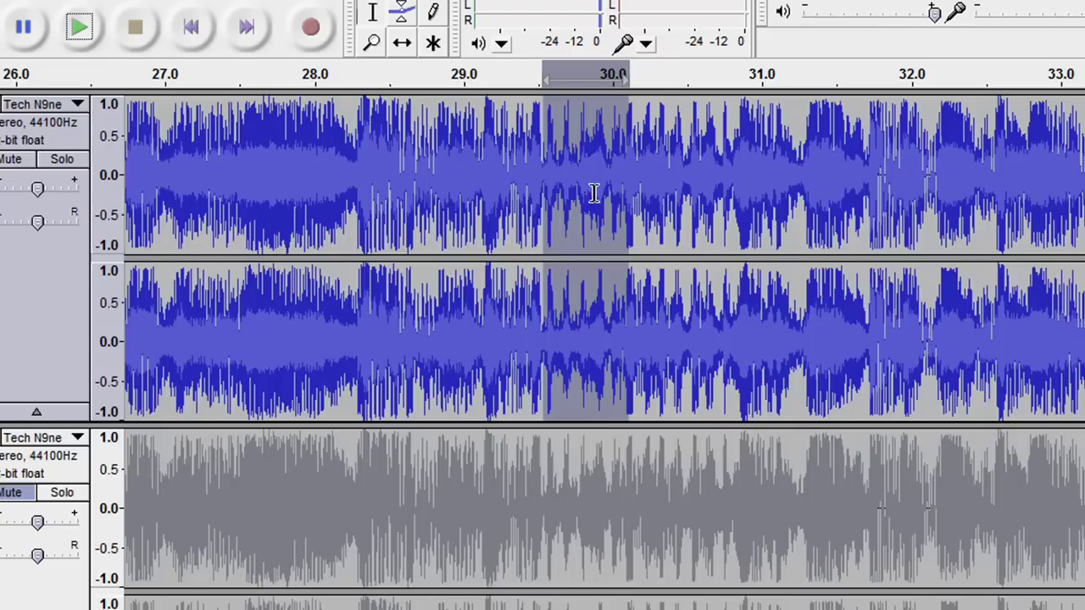
# Step: Apply Noise Removal to the selected word with noise reduction set to 48 dB
pyautogui.click(319, 10)
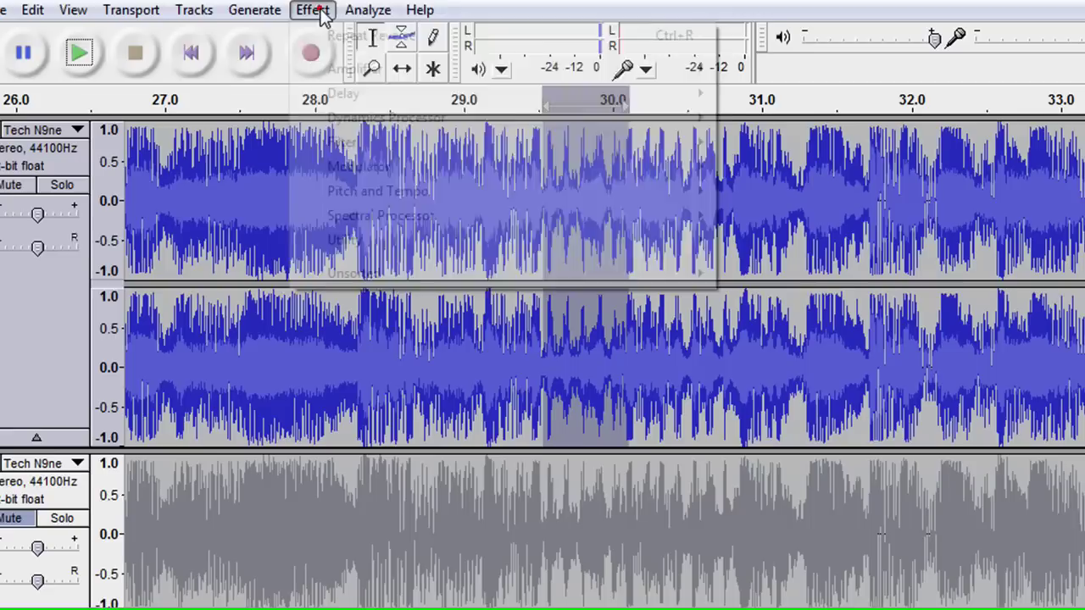
pyautogui.click(405, 251)
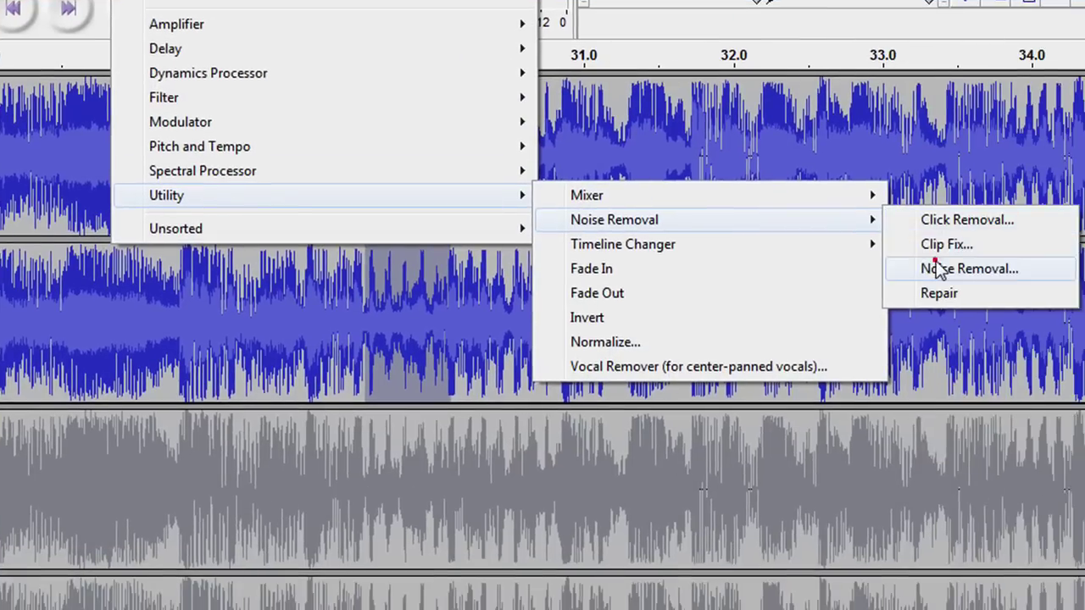
pyautogui.moveTo(791, 268)
pyautogui.click(1077, 318)
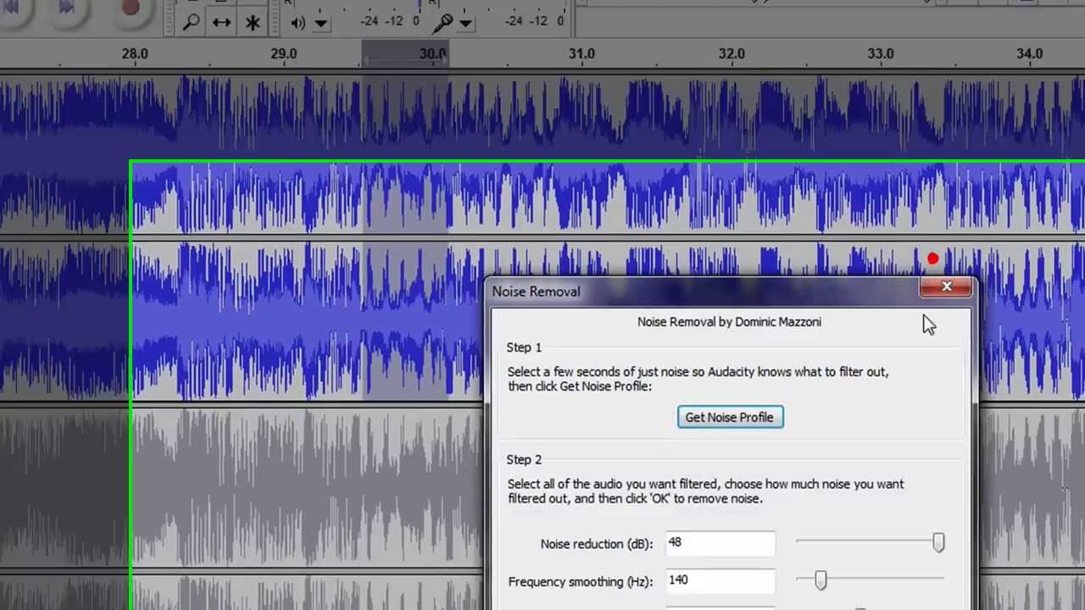
pyautogui.moveTo(805, 379); pyautogui.dragTo(762, 386)
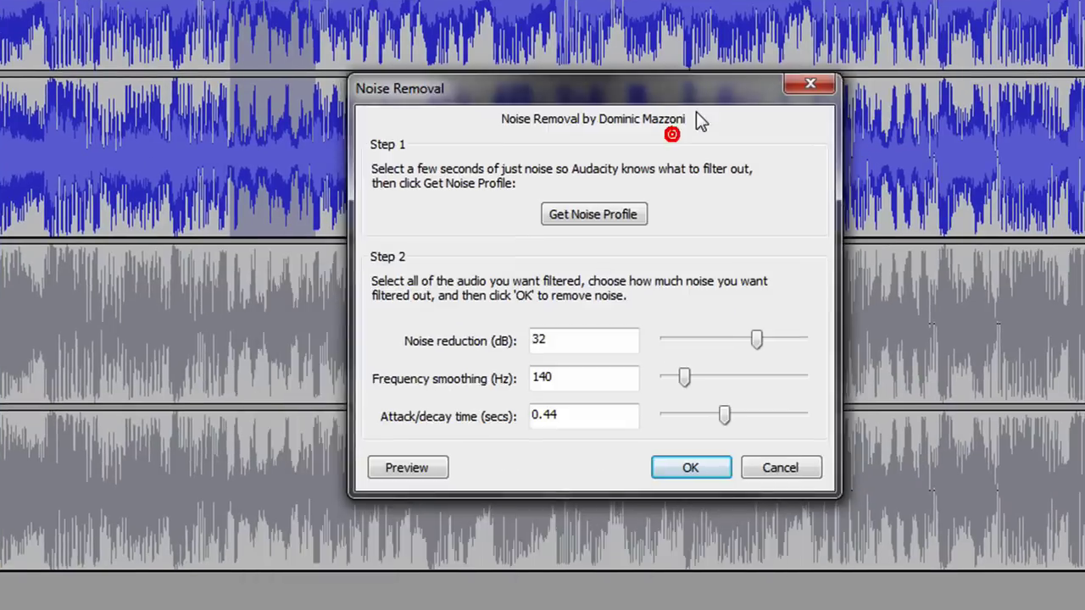
pyautogui.moveTo(673, 133); pyautogui.dragTo(999, 71)
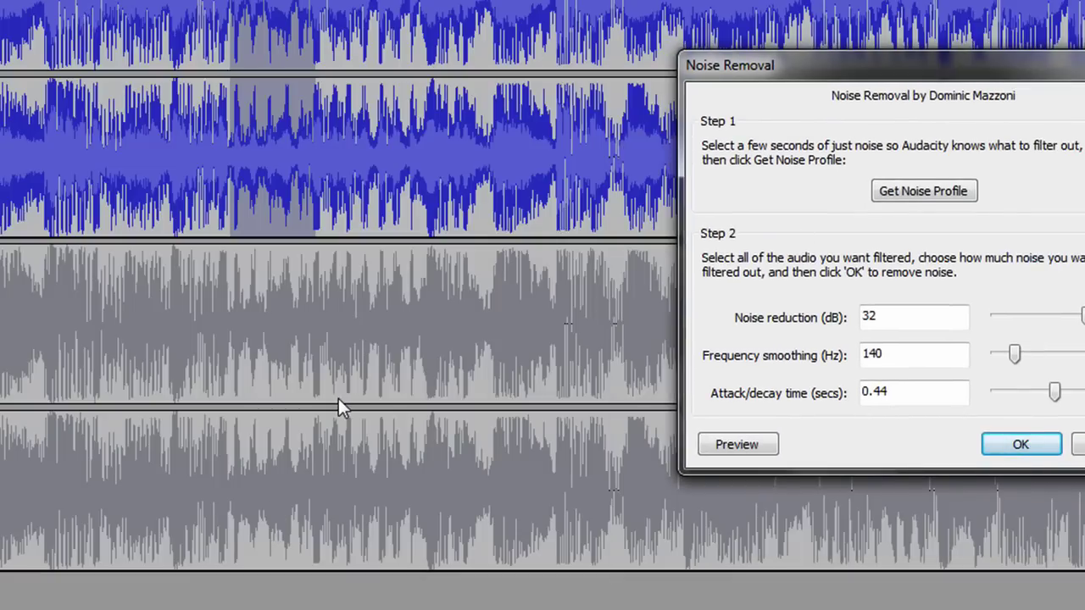
pyautogui.moveTo(1081, 316); pyautogui.dragTo(1076, 318)
pyautogui.moveTo(1075, 317)
pyautogui.mouseDown()
pyautogui.moveTo(1076, 339)
pyautogui.moveTo(1074, 316)
pyautogui.mouseUp()
pyautogui.click(1023, 442)
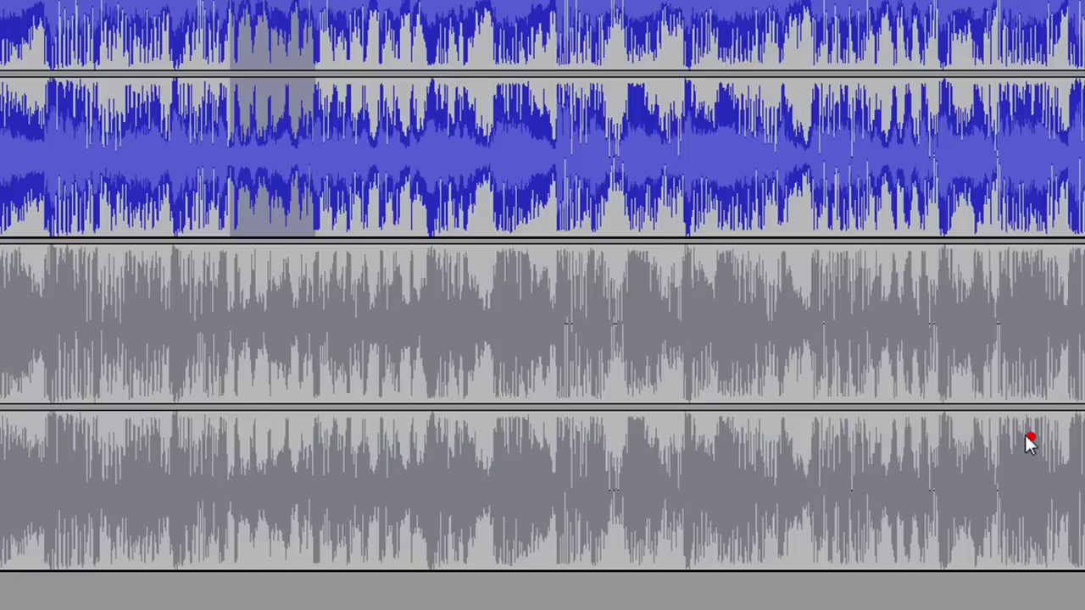
# Step: Play the top track from before the word to check that it is silenced
pyautogui.click(140, 66)
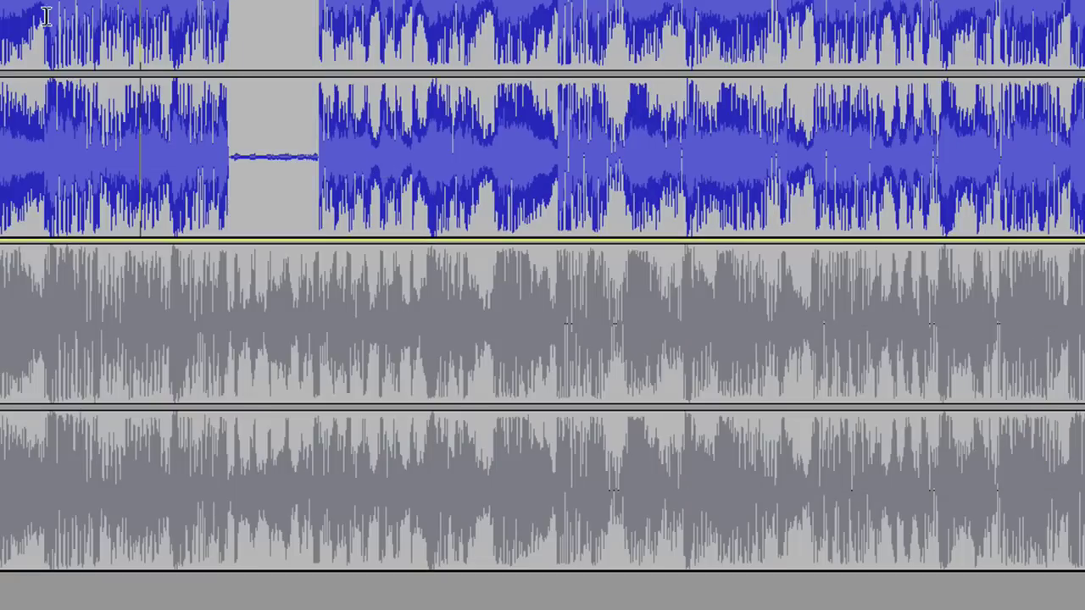
pyautogui.click(112, 13)
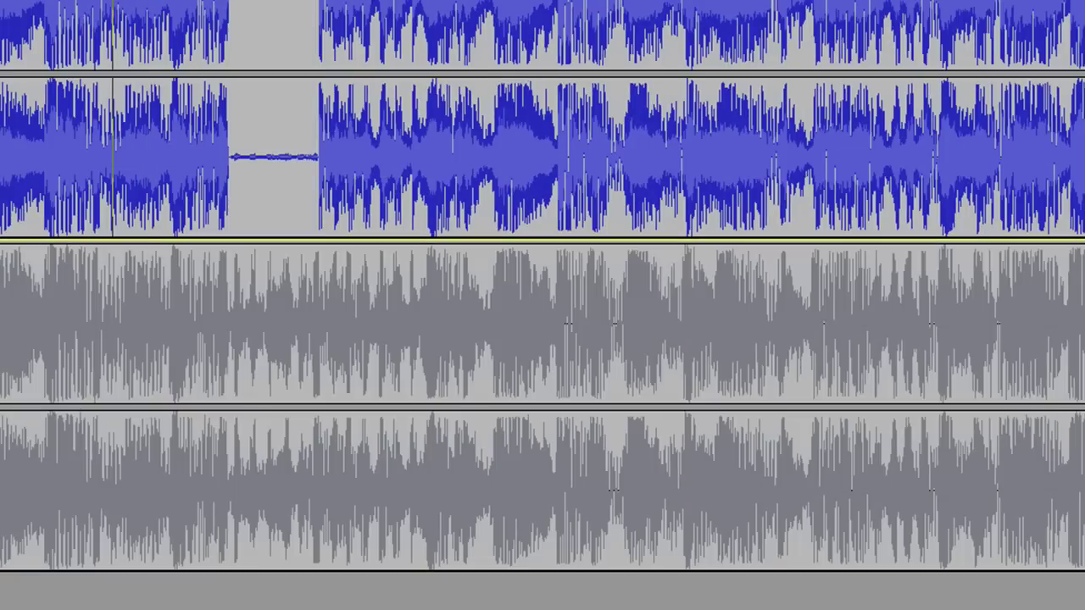
pyautogui.press('space')
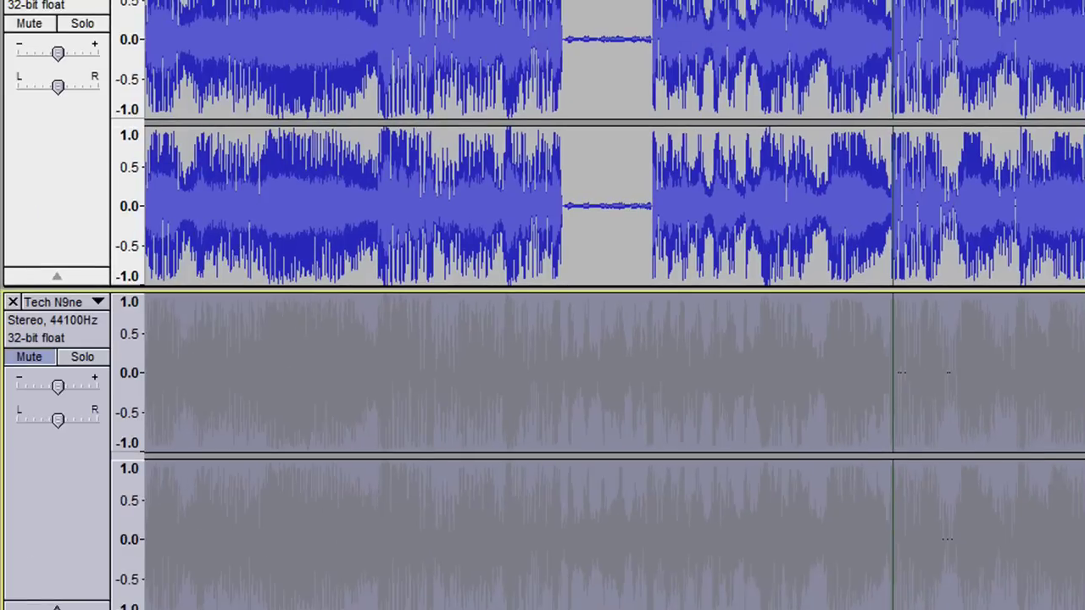
# Step: Run Utility > Vocal Remover on the lower track, keeping Remove vocals / Simple
pyautogui.click(256, 37)
pyautogui.click(333, 267)
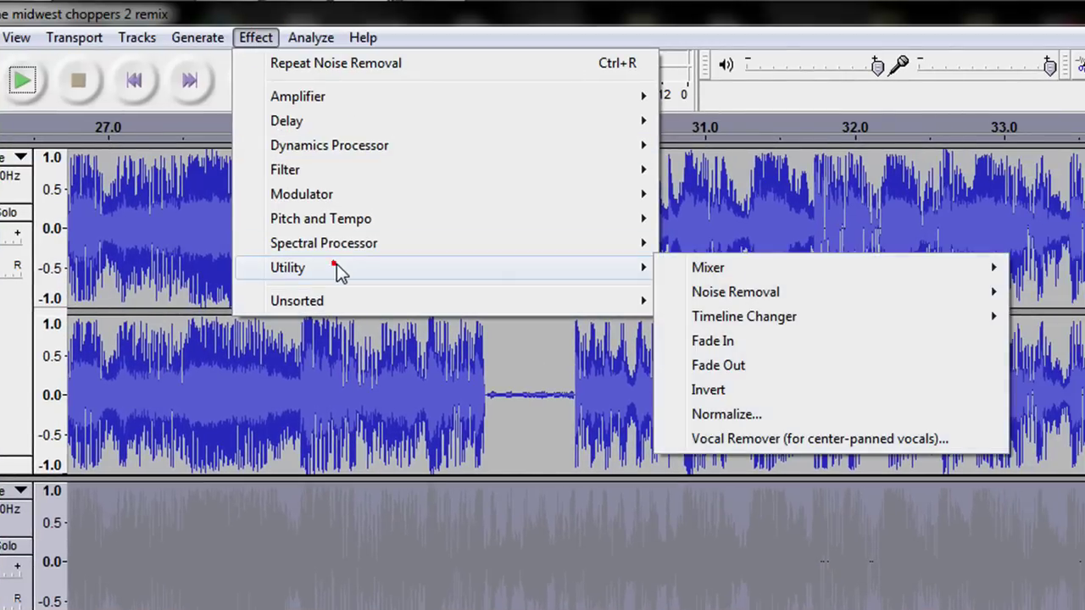
pyautogui.click(793, 439)
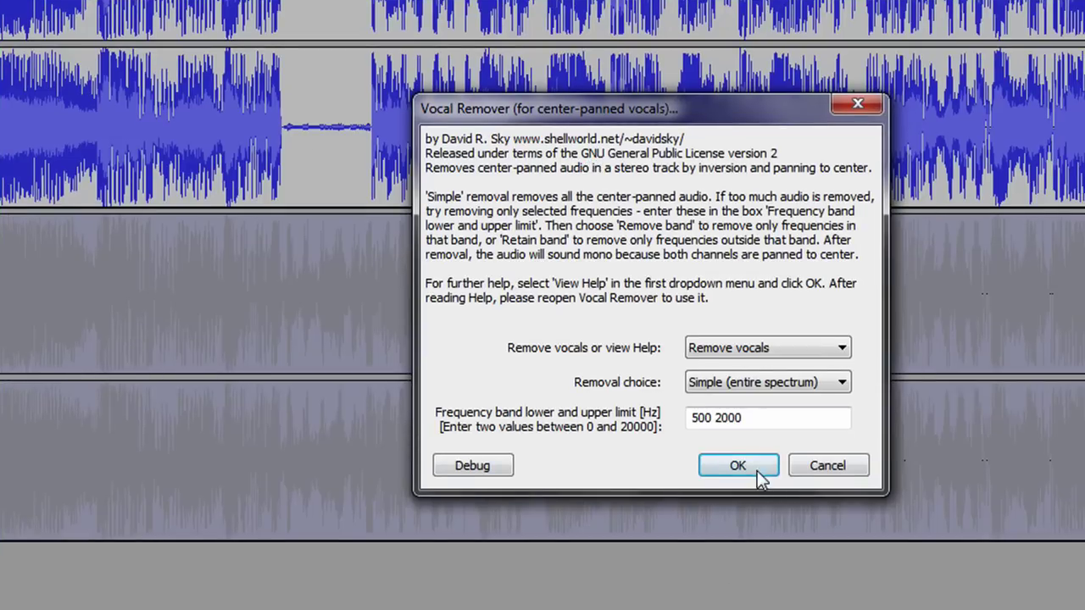
pyautogui.click(756, 471)
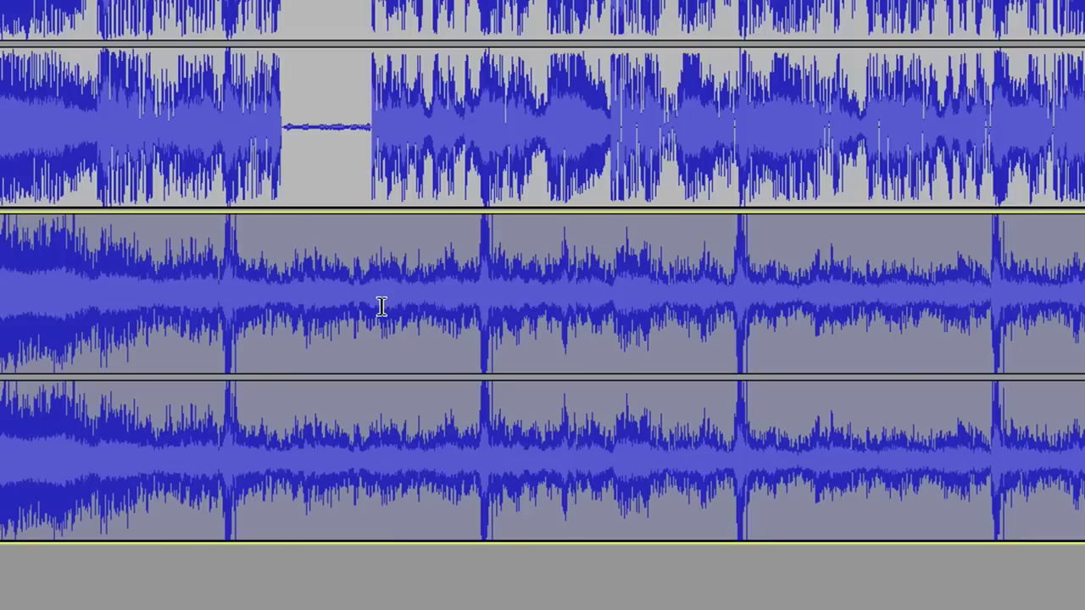
pyautogui.click(286, 84)
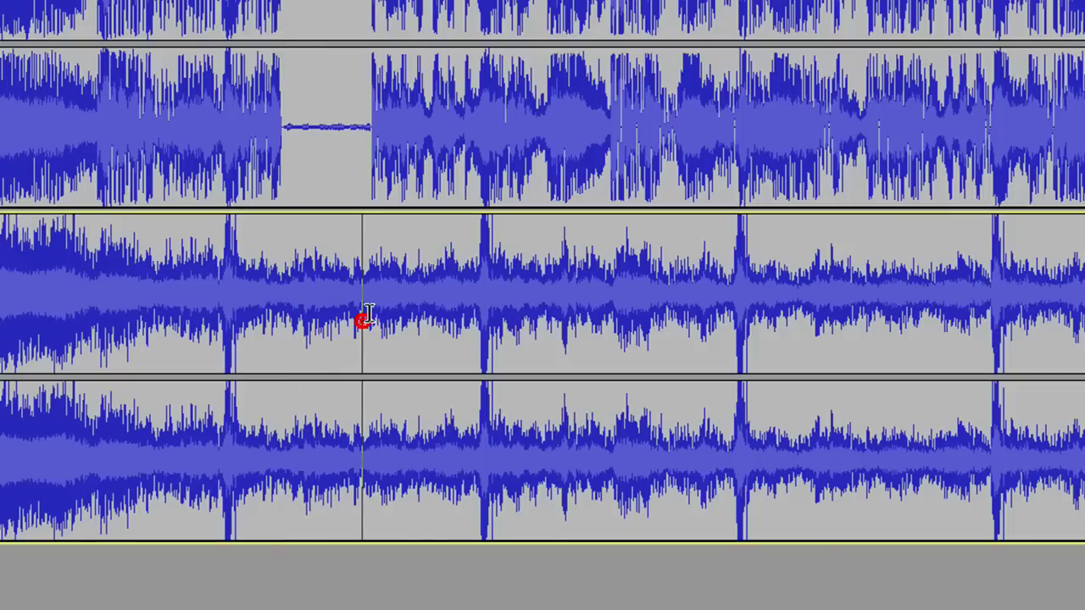
pyautogui.click(167, 127)
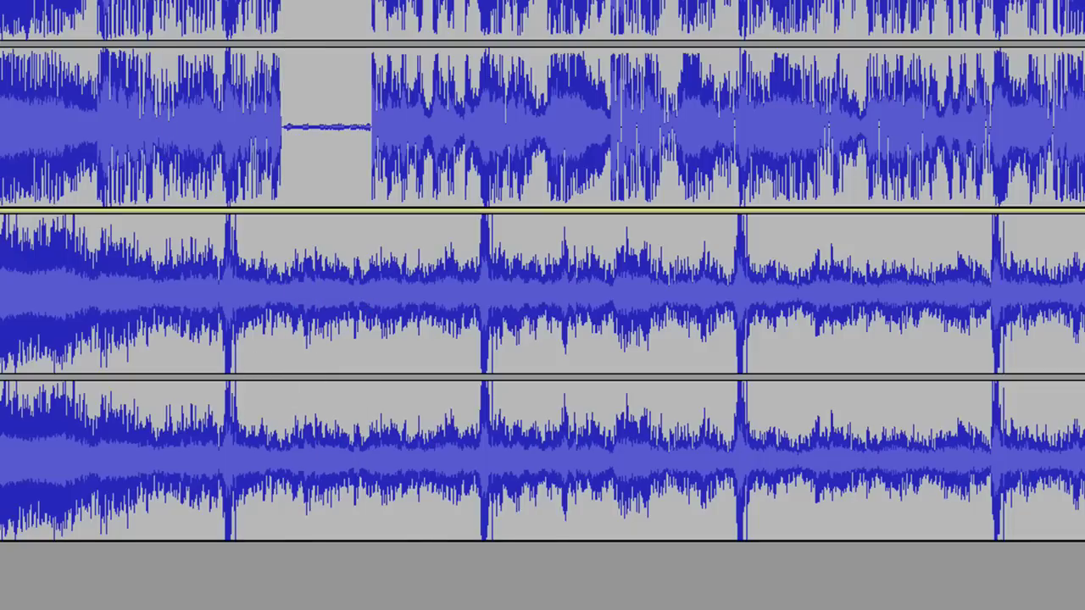
pyautogui.press('space')
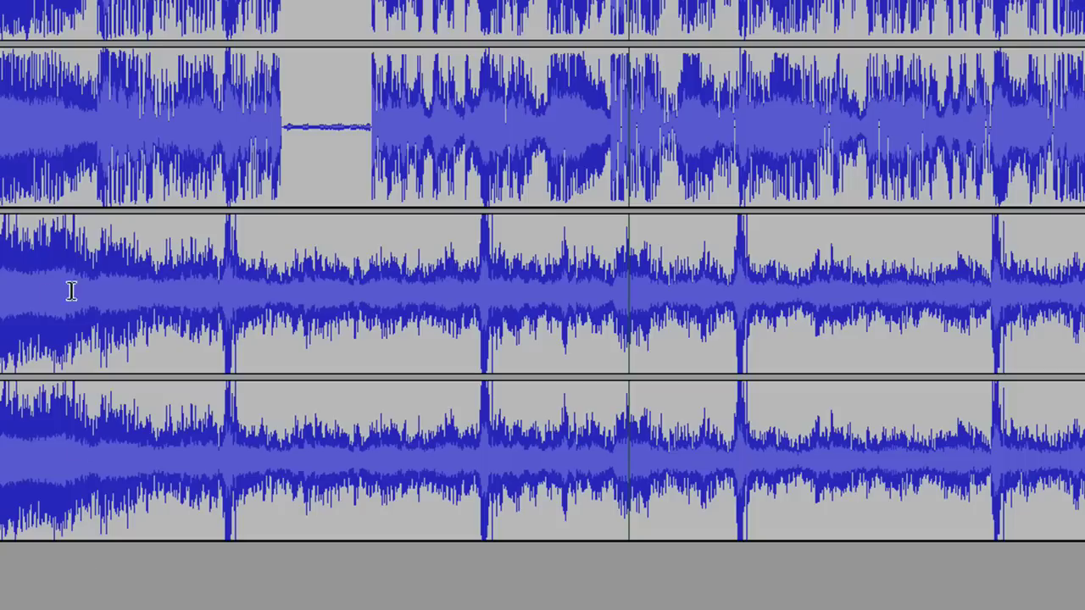
pyautogui.click(288, 127)
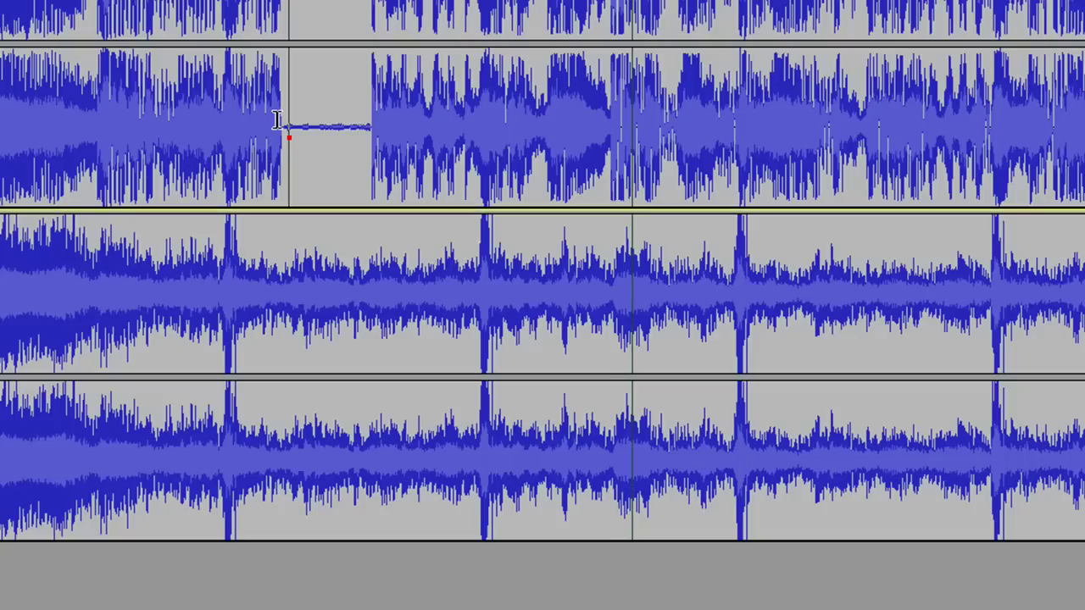
pyautogui.keyDown('shift'); pyautogui.click(373, 124); pyautogui.keyUp('shift')
pyautogui.click(331, 513)
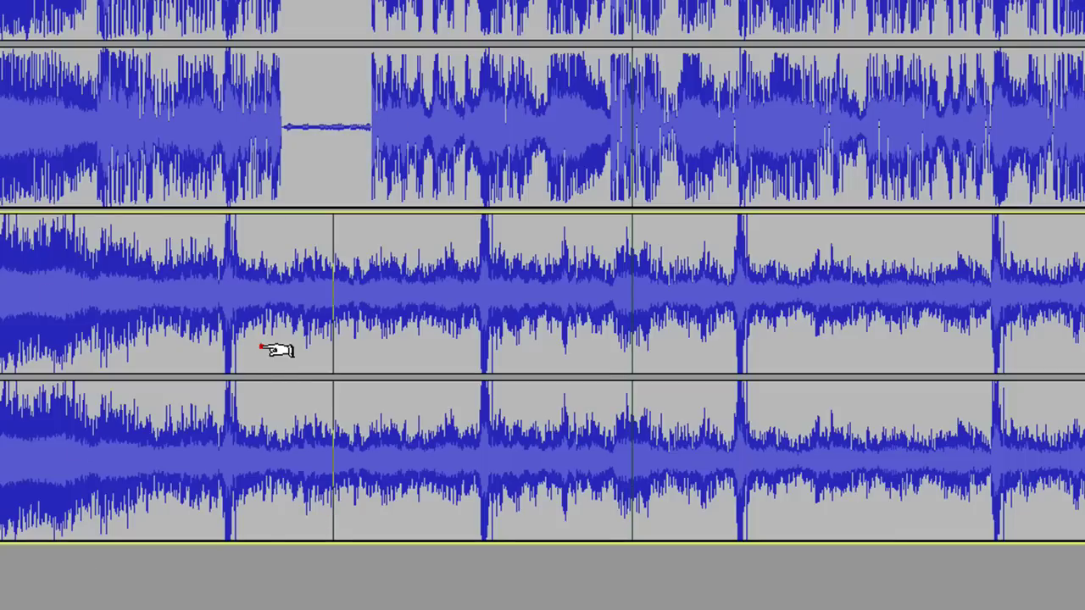
pyautogui.click(262, 346)
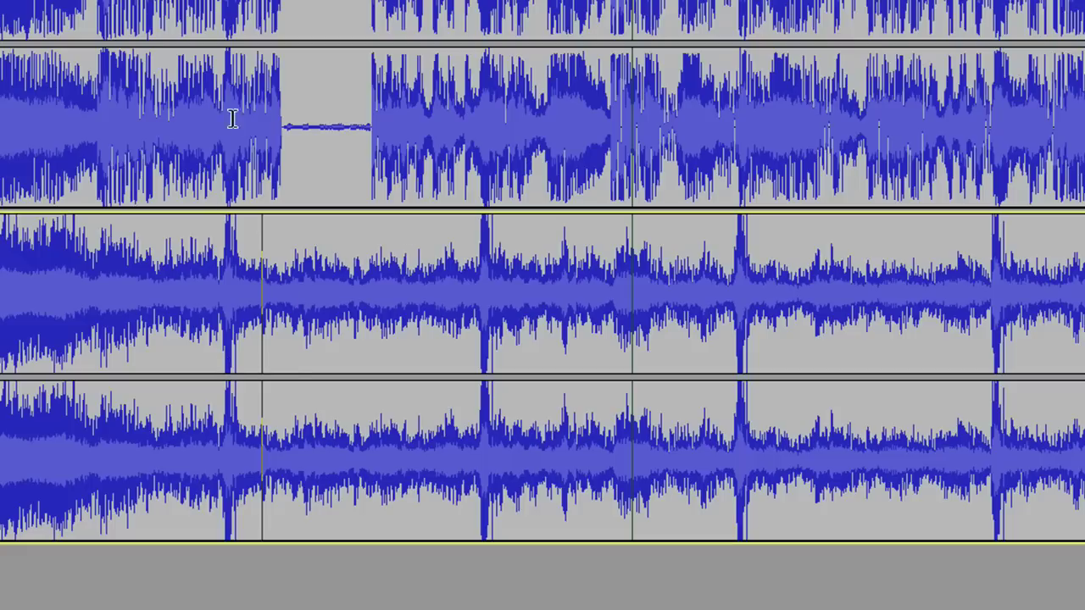
pyautogui.click(105, 61)
pyautogui.press('space')
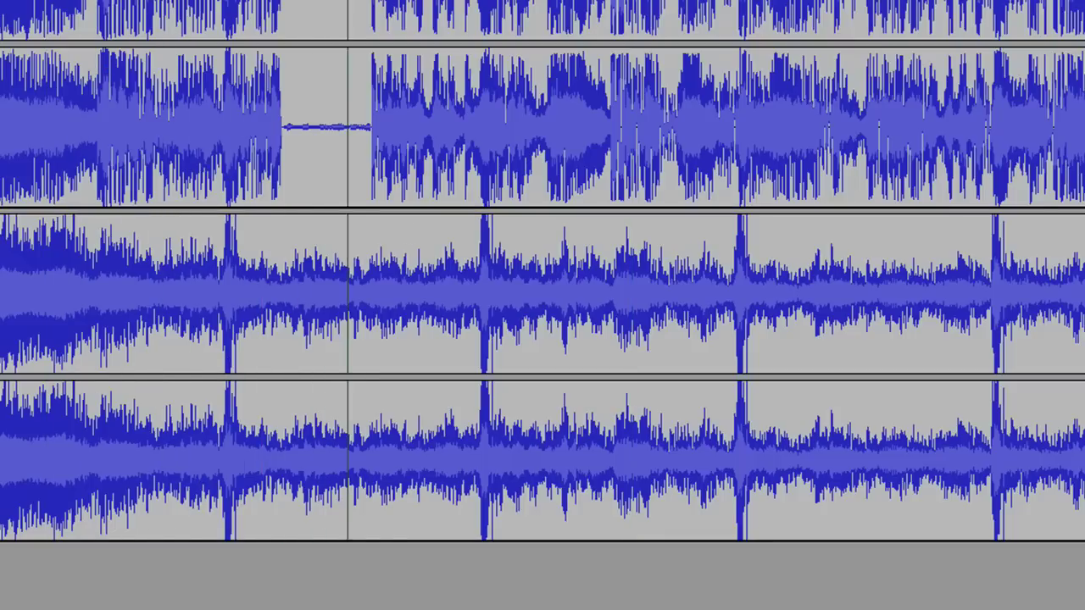
pyautogui.hotkey('shift', 'u')
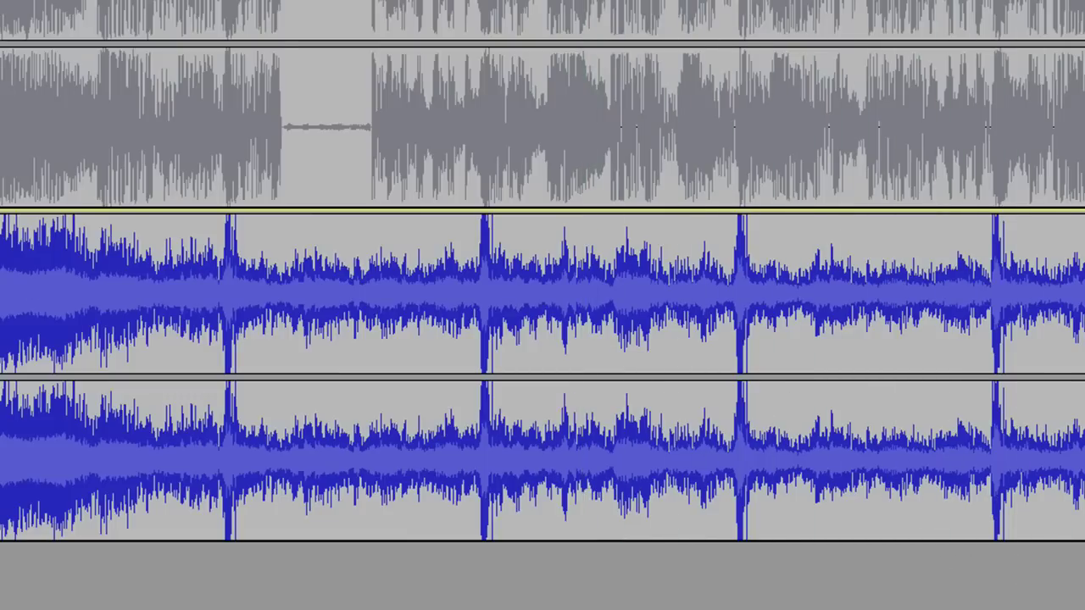
pyautogui.hotkey('shift', 'u')
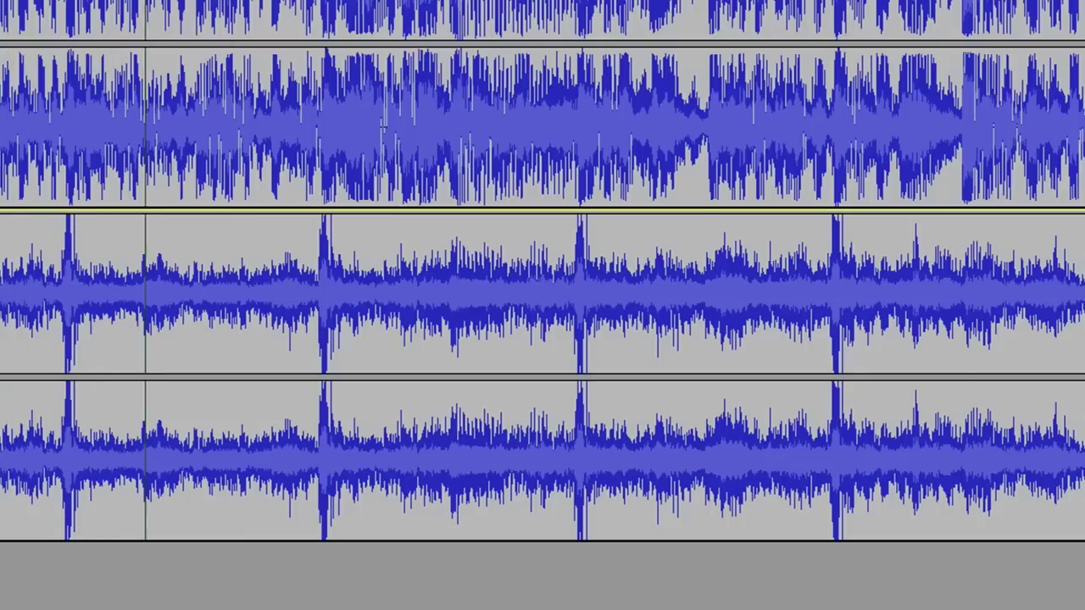
pyautogui.press('Up')
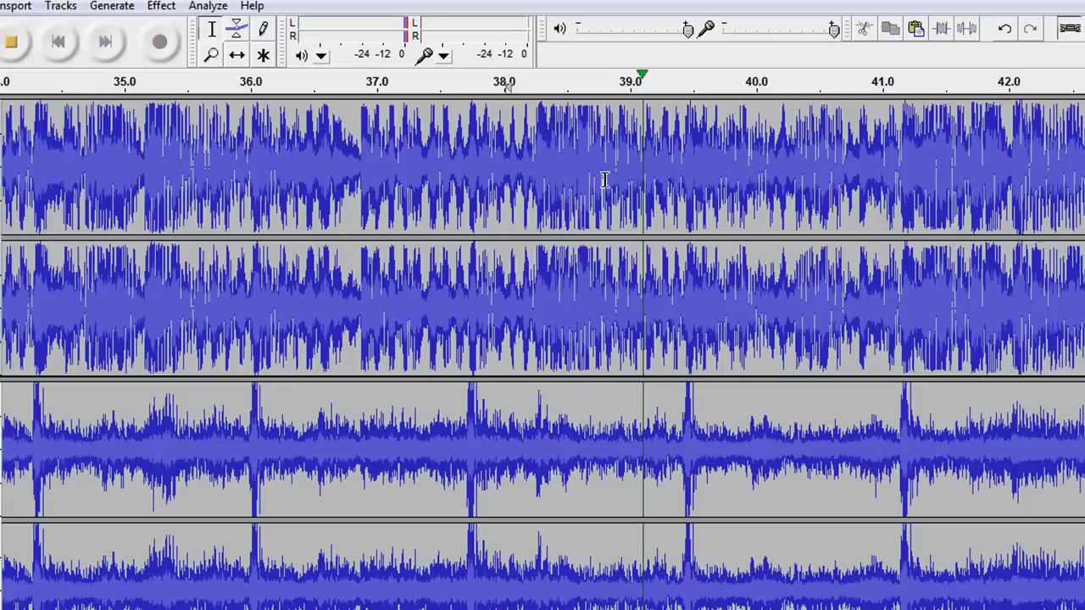
# Step: Select and play back the whole word just before 39 s, then open the Effect menu
pyautogui.moveTo(635, 179); pyautogui.dragTo(605, 179)
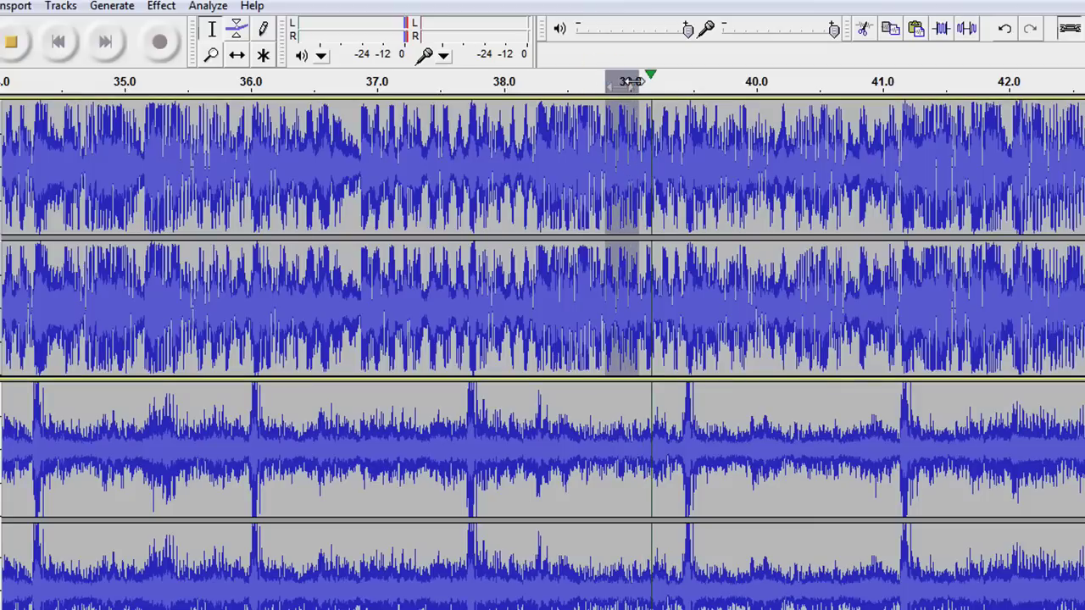
pyautogui.click(638, 80)
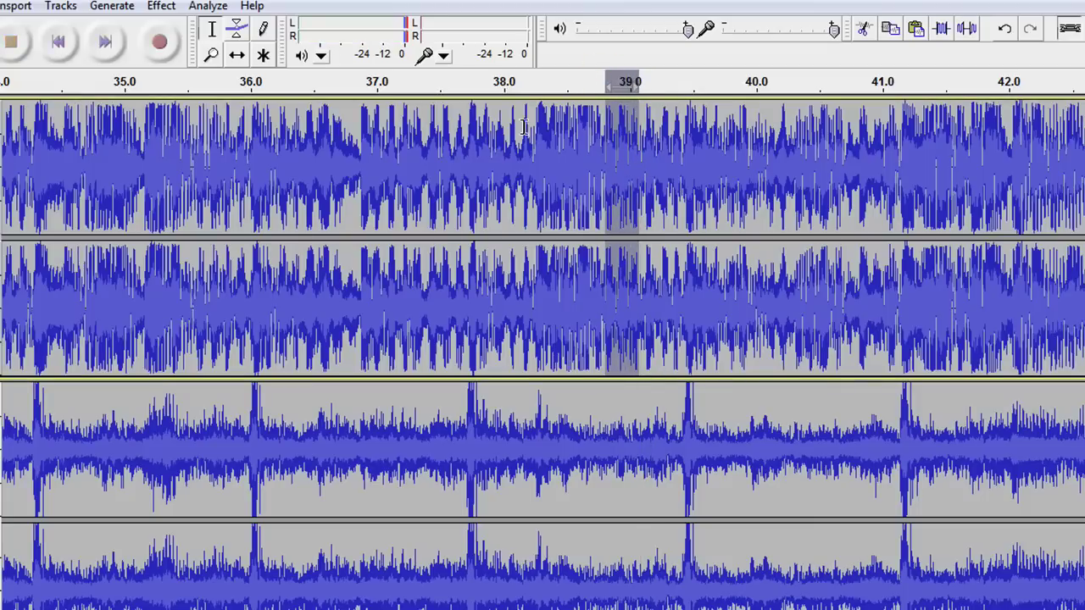
pyautogui.moveTo(585, 165); pyautogui.dragTo(613, 165)
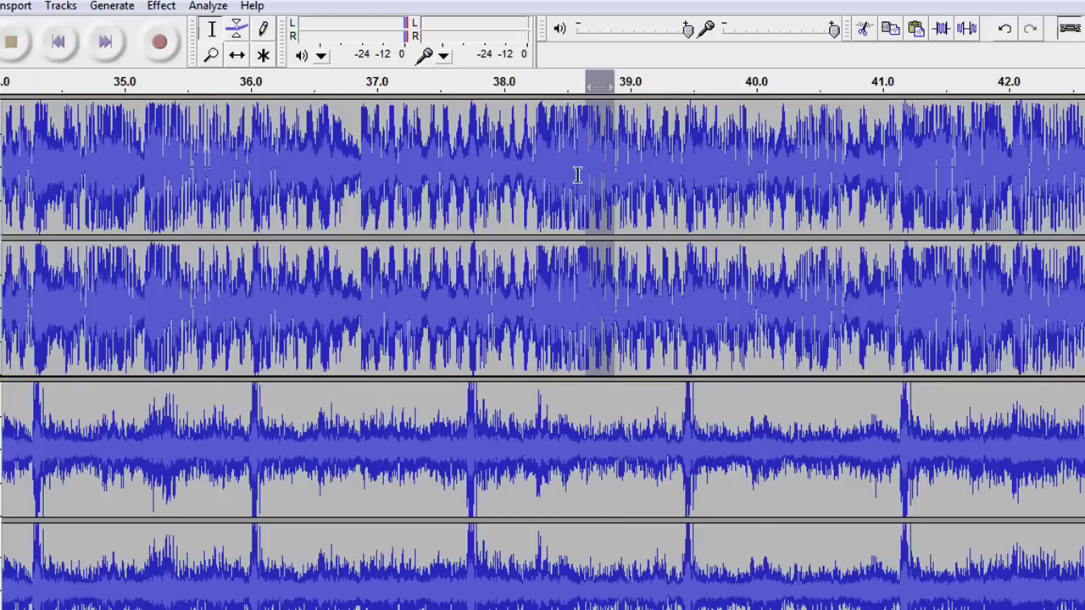
pyautogui.moveTo(578, 174); pyautogui.dragTo(617, 170)
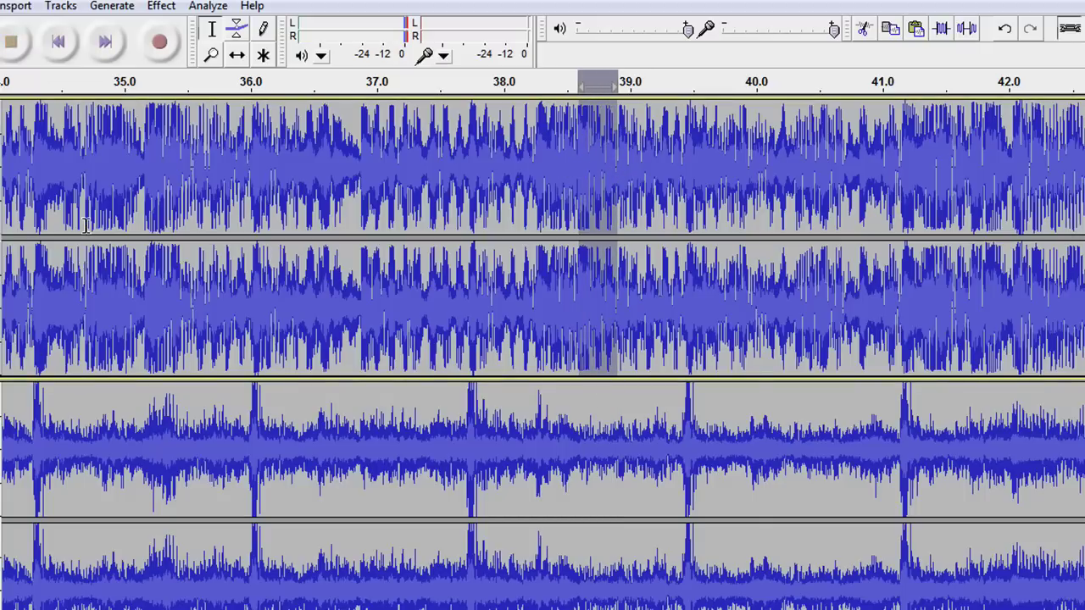
pyautogui.click(160, 6)
pyautogui.moveTo(188, 200)
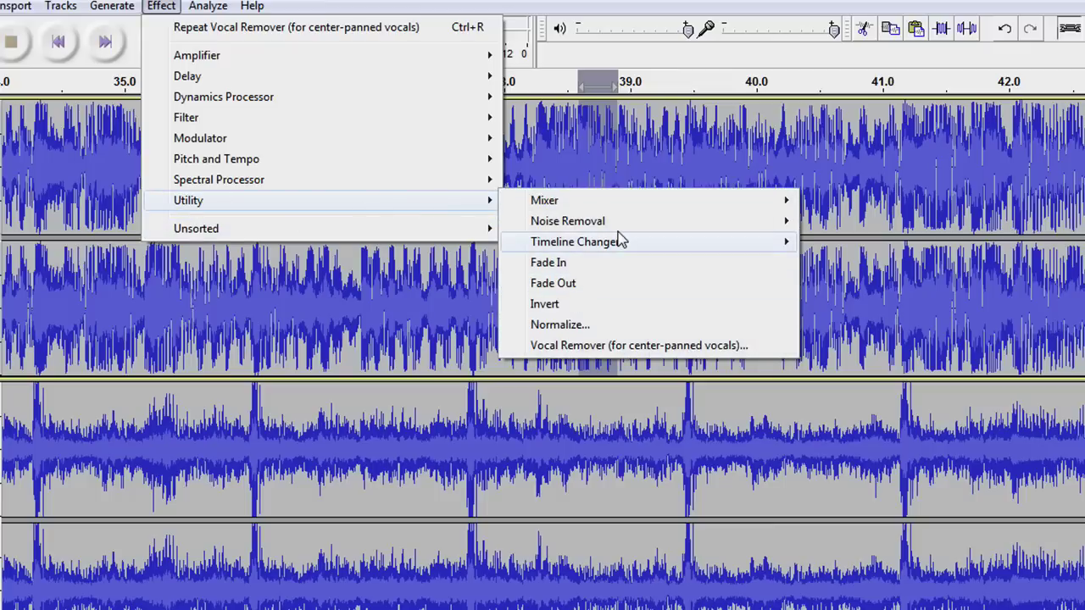
pyautogui.moveTo(568, 220)
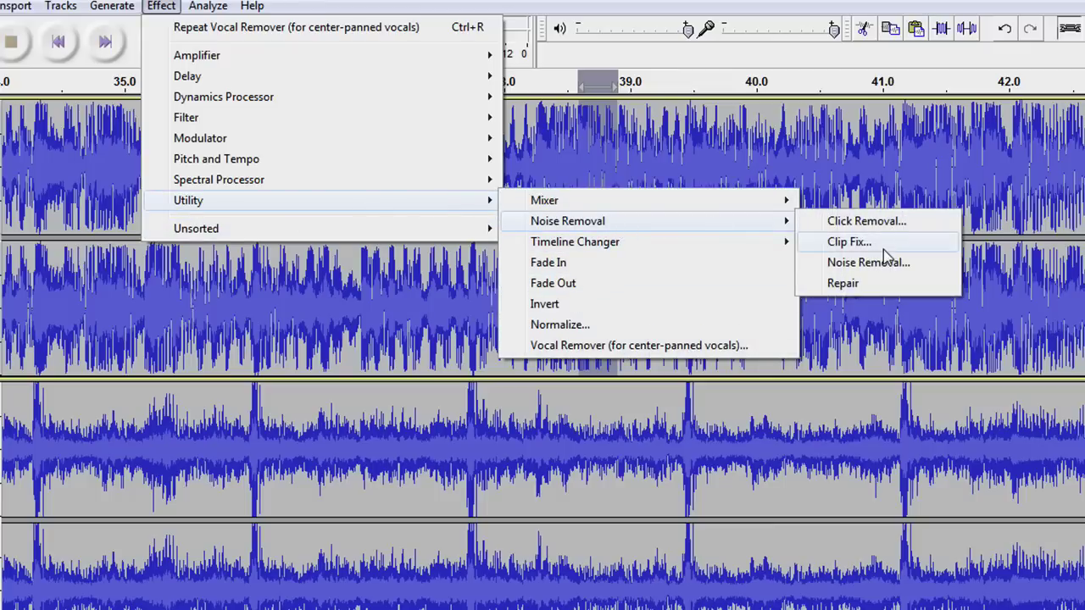
# Step: Silence the selected word with Noise Removal at 48 dB reduction
pyautogui.click(886, 262)
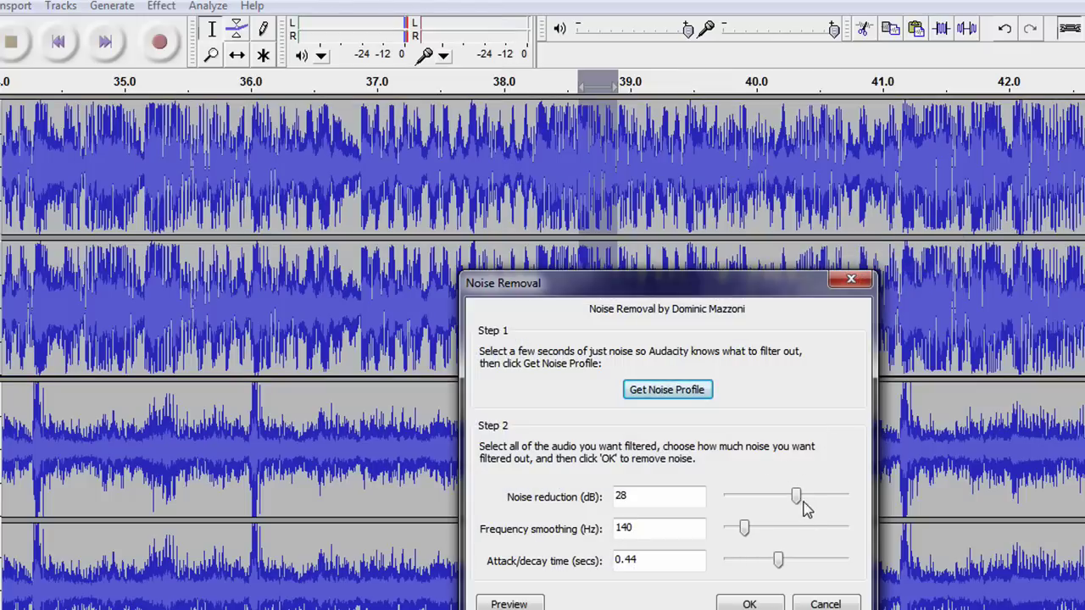
pyautogui.moveTo(797, 497); pyautogui.dragTo(845, 498)
pyautogui.click(749, 603)
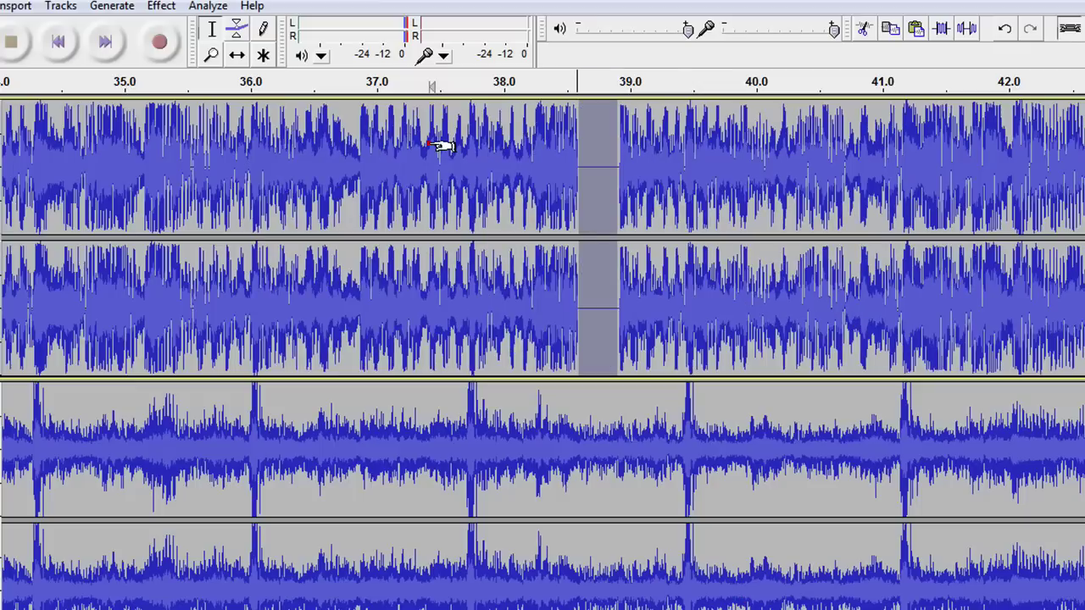
# Step: Play back from about 36.6 seconds to check the silenced word
pyautogui.click(430, 146)
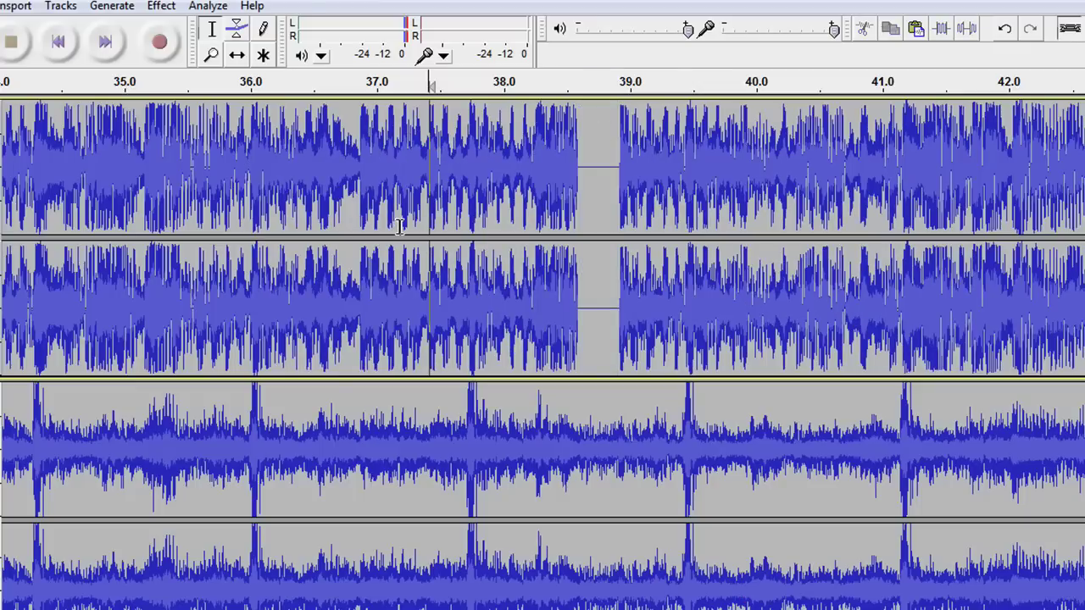
pyautogui.click(323, 153)
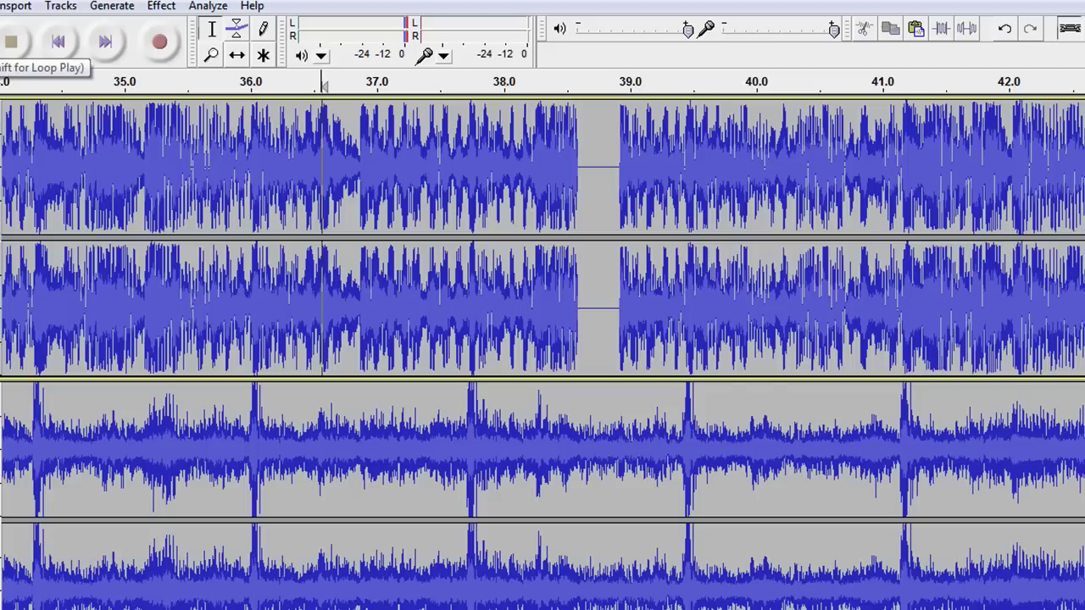
pyautogui.press('space')
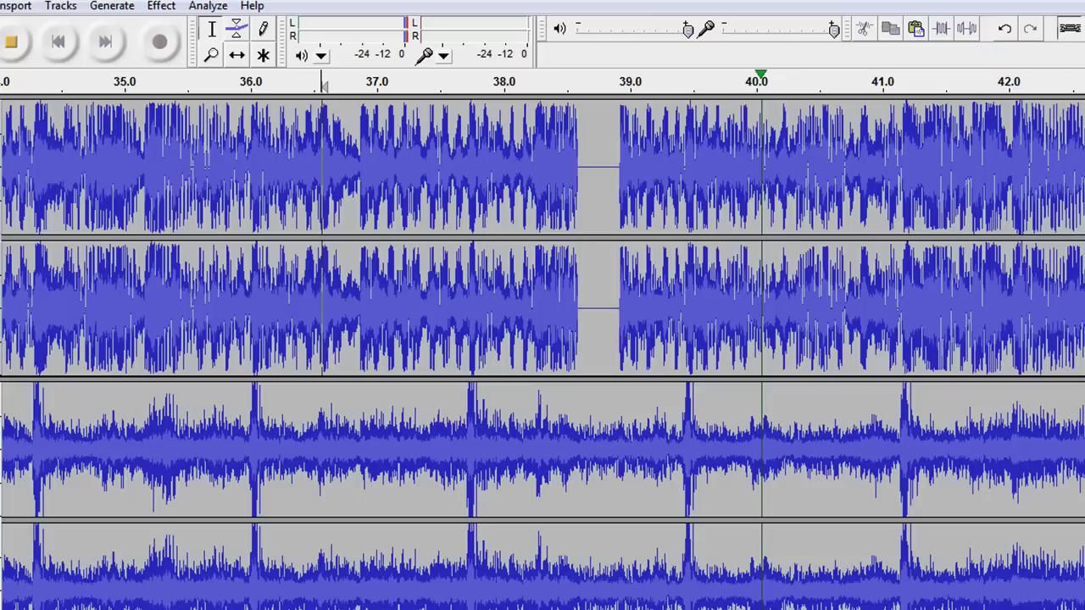
pyautogui.press('space')
# Step: Undo the Noise Removal to restore the word near 39 seconds
pyautogui.click(0, 6)
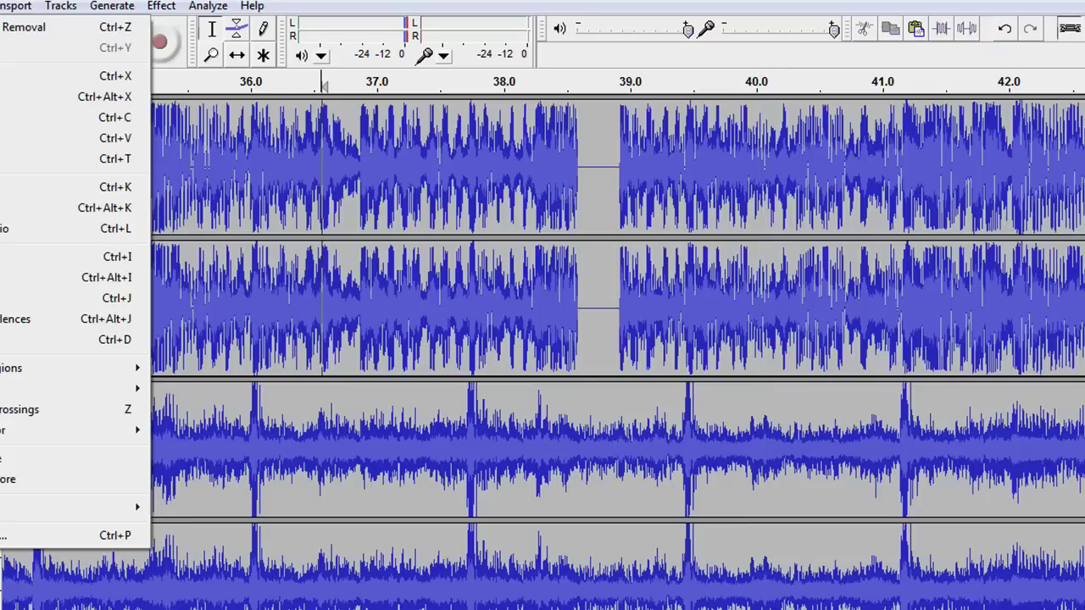
pyautogui.click(9, 27)
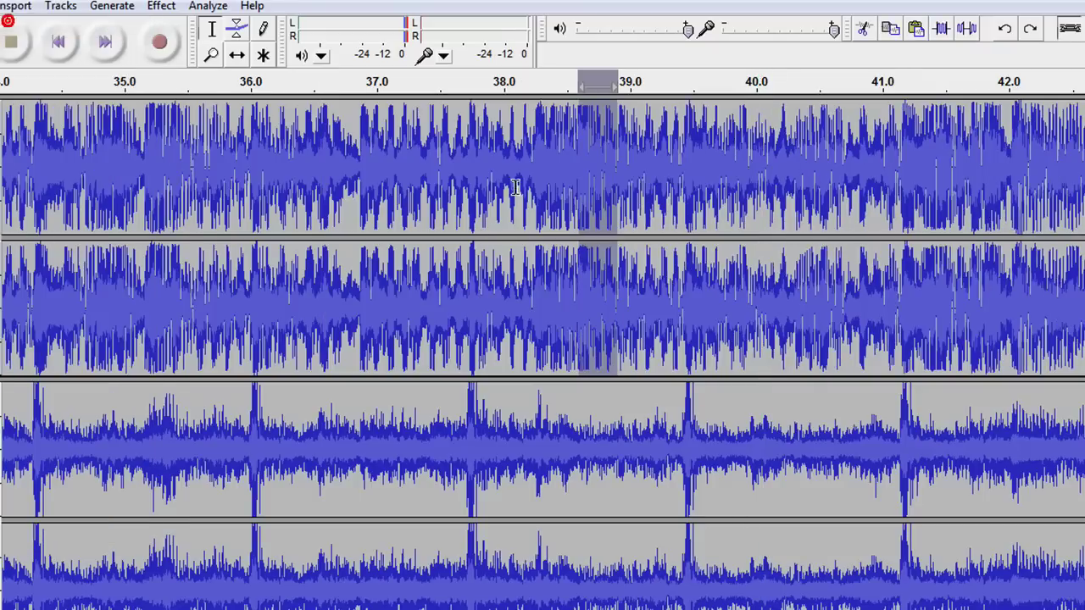
pyautogui.click(604, 173)
pyautogui.click(34, 9)
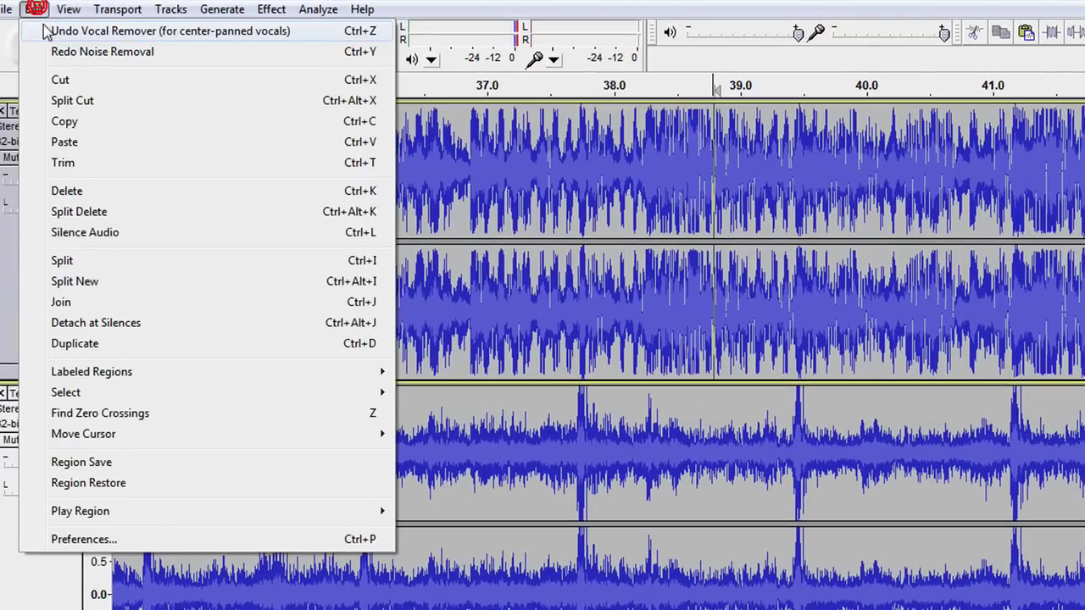
pyautogui.click(637, 135)
# Step: Play from about 38.0 s, then select the explicit word near 38.8 s
pyautogui.click(614, 172)
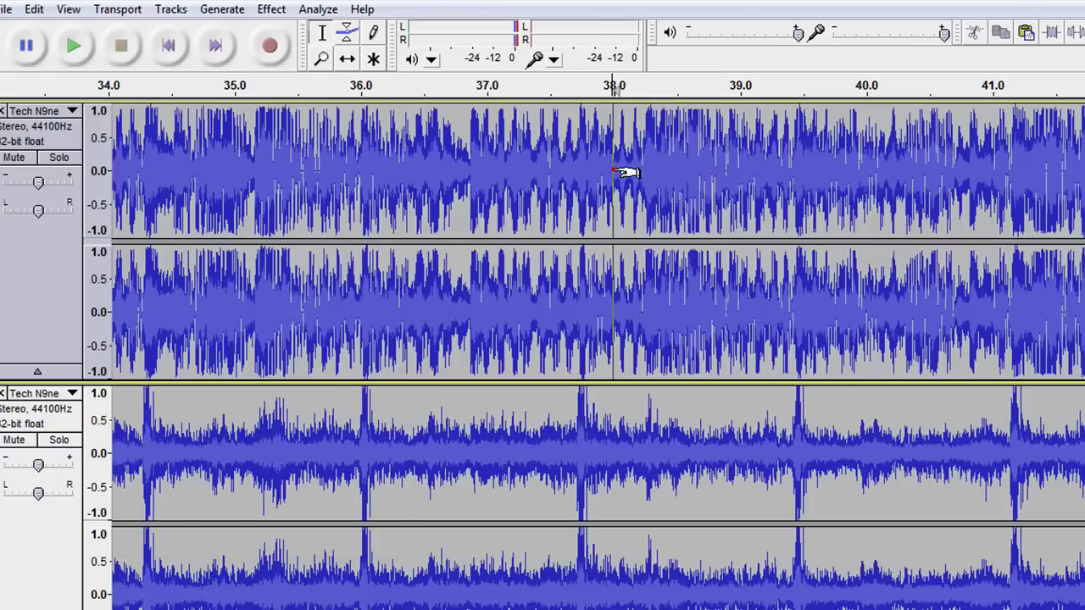
pyautogui.click(627, 186)
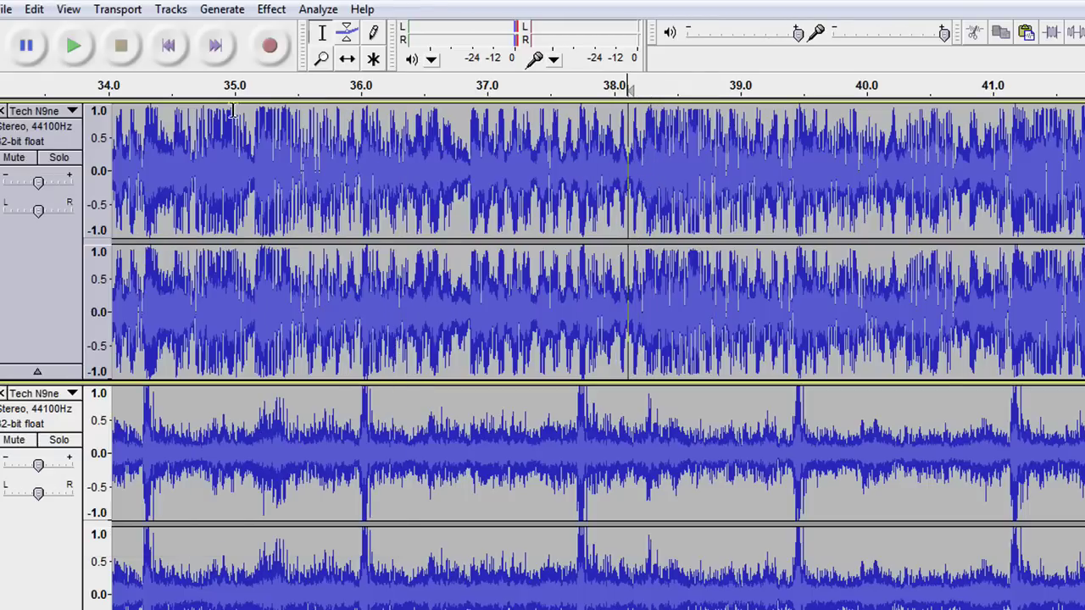
pyautogui.click(73, 45)
pyautogui.press('p')
pyautogui.moveTo(690, 186); pyautogui.dragTo(721, 183)
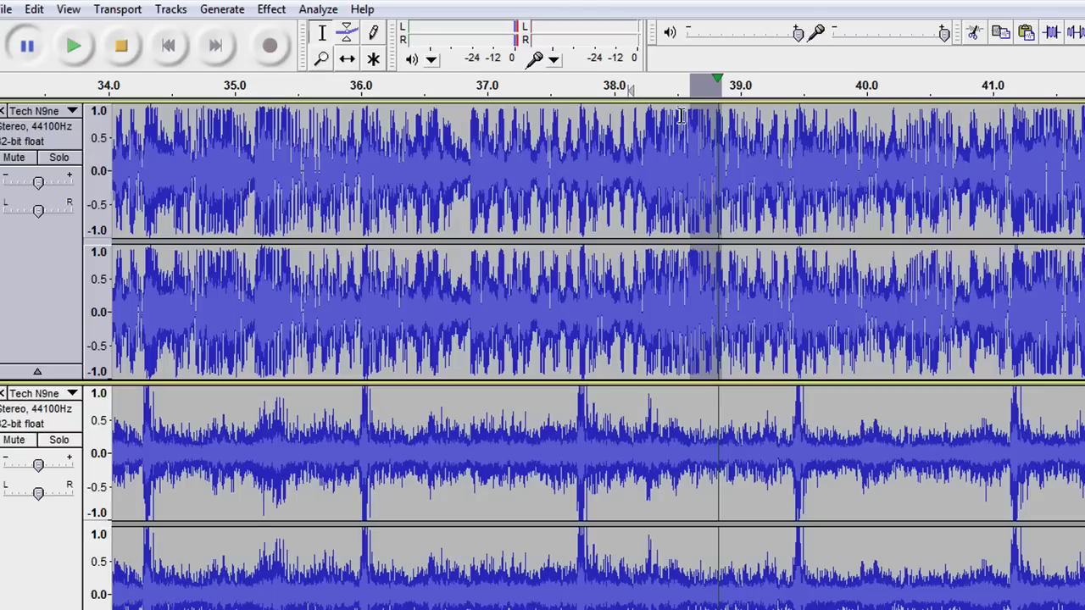
pyautogui.press('space')
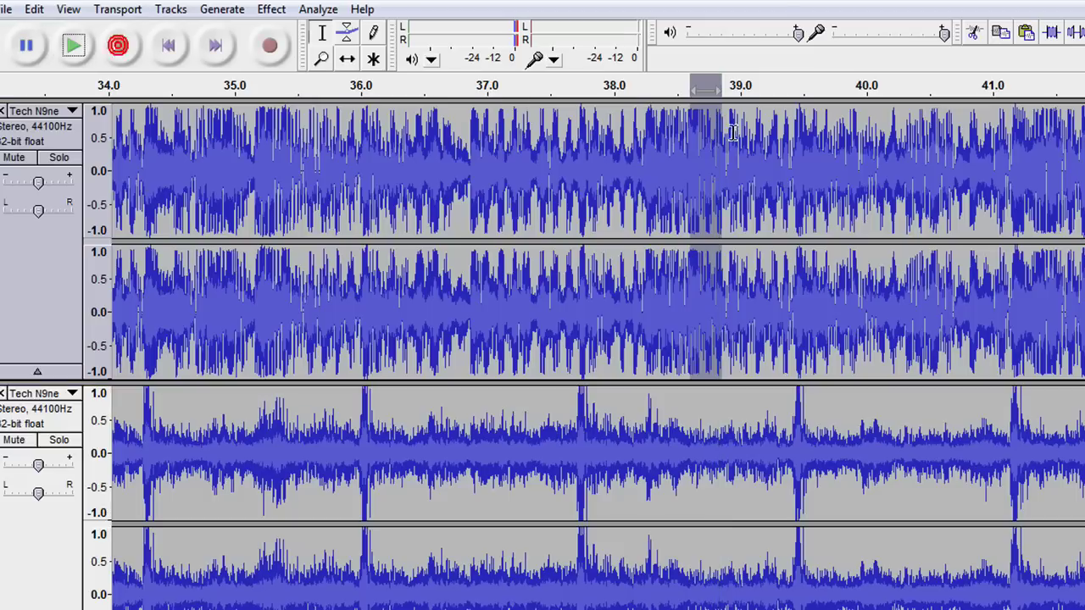
# Step: Reverse the selected word with the Timeline Changer Reverse effect
pyautogui.click(271, 10)
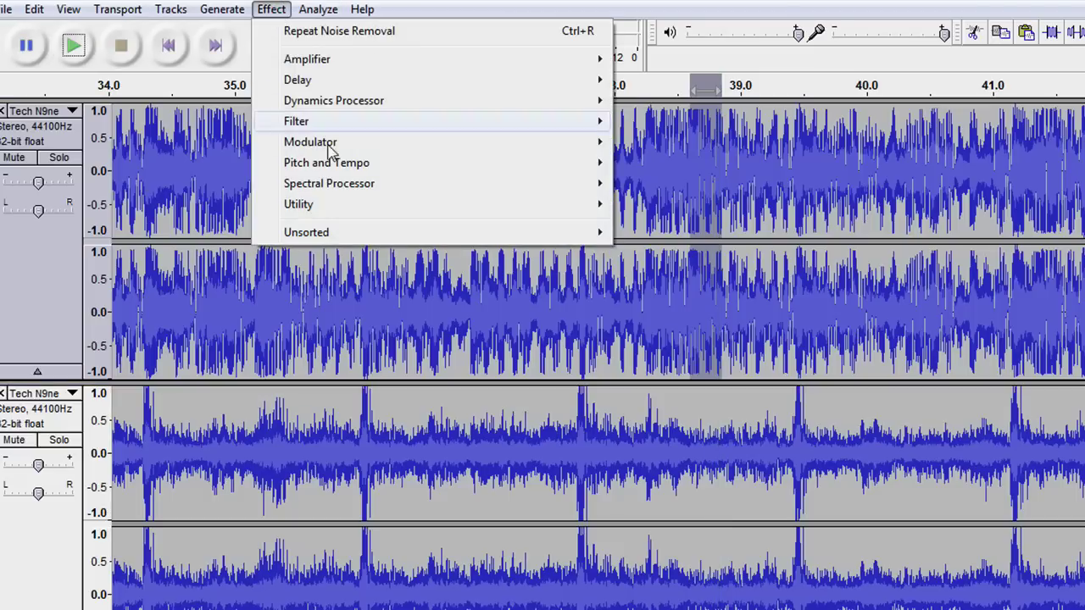
pyautogui.click(334, 205)
pyautogui.moveTo(685, 246)
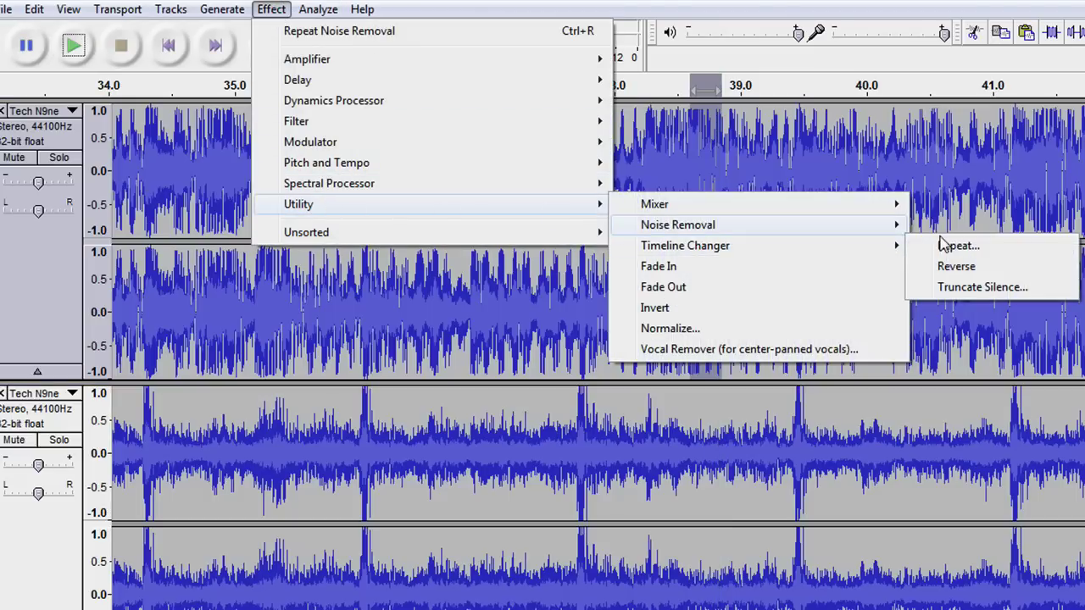
pyautogui.click(971, 266)
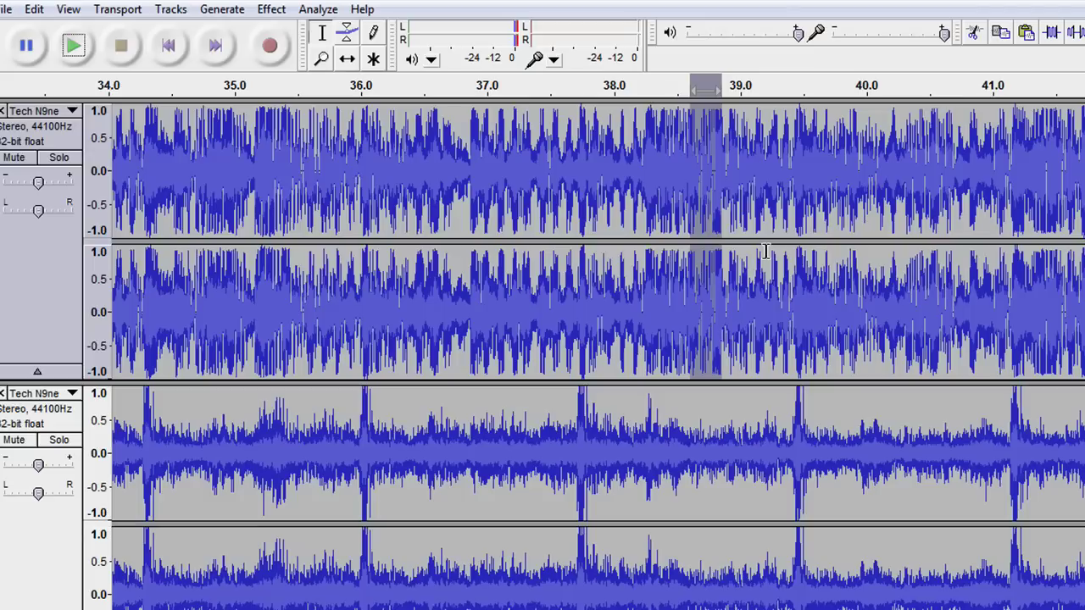
# Step: Play from about 37.3 seconds to hear the reversed word, then pause
pyautogui.click(661, 144)
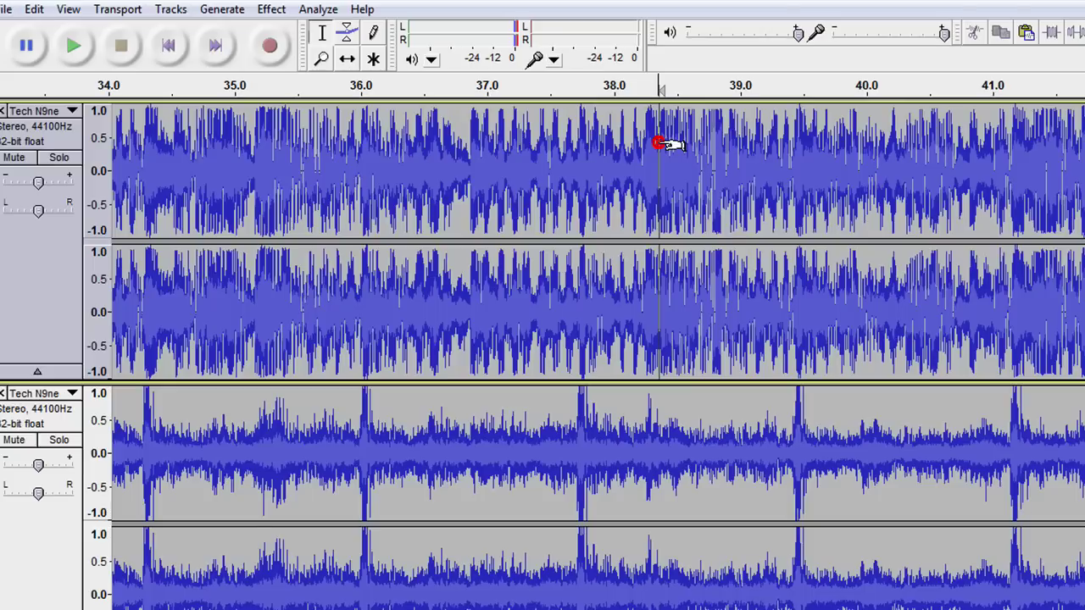
pyautogui.click(615, 171)
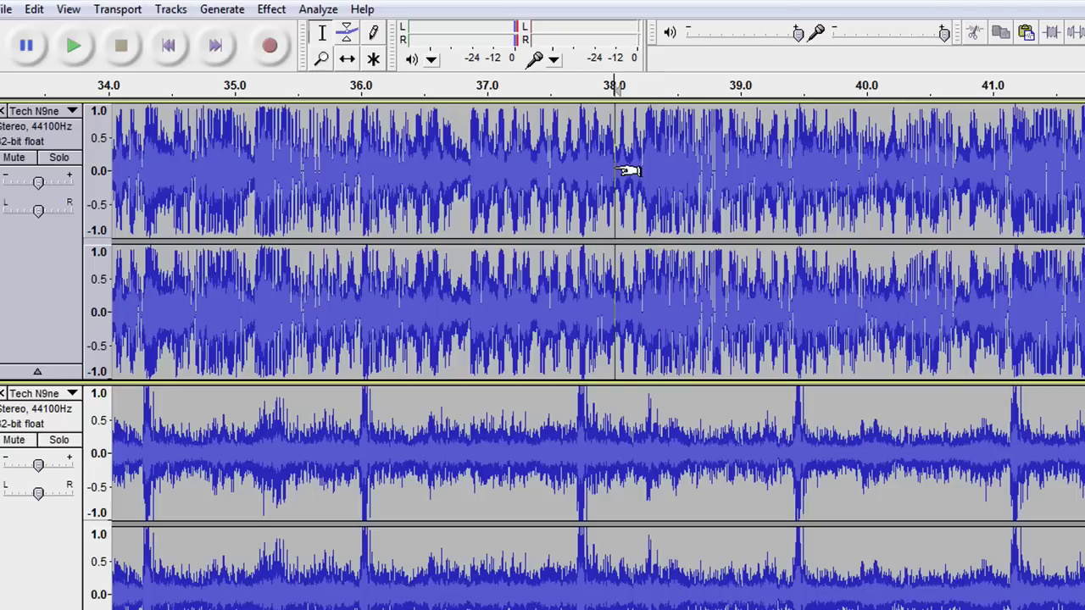
pyautogui.click(528, 174)
pyautogui.click(73, 44)
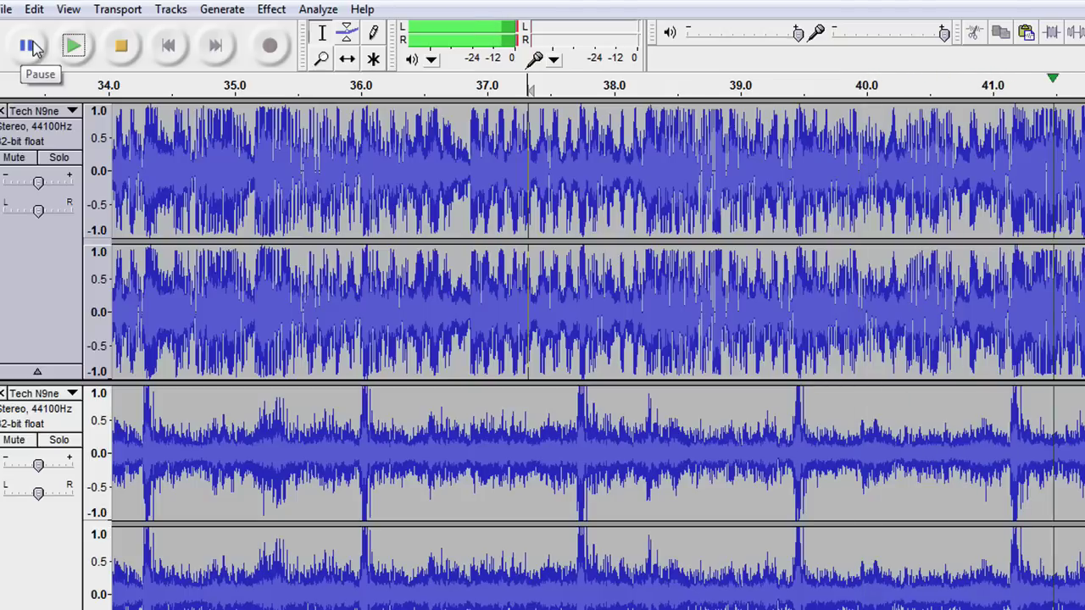
pyautogui.click(32, 48)
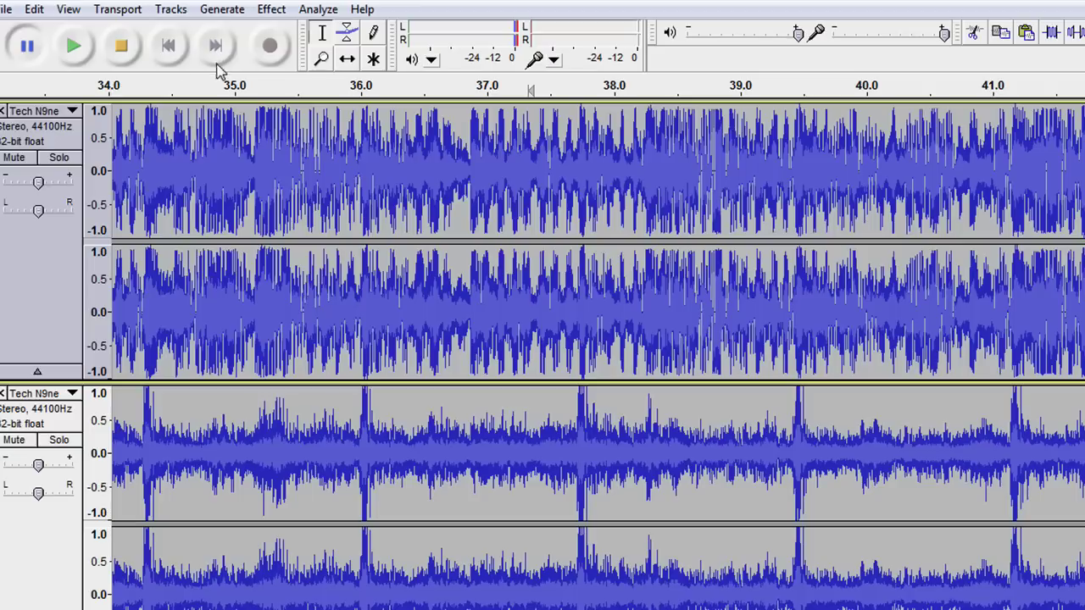
# Step: Briefly start and stop playback to review the edited passage
pyautogui.click(121, 47)
pyautogui.click(74, 46)
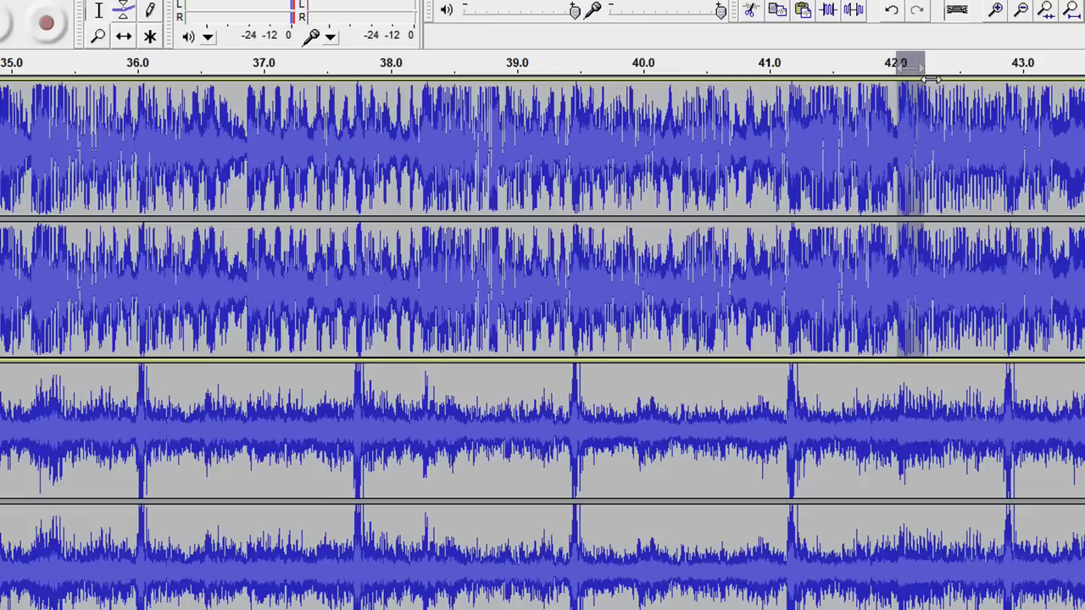
# Step: Cancel the Normalize dialog without applying it
pyautogui.click(56, 1)
pyautogui.click(159, 185)
pyautogui.moveTo(462, 223)
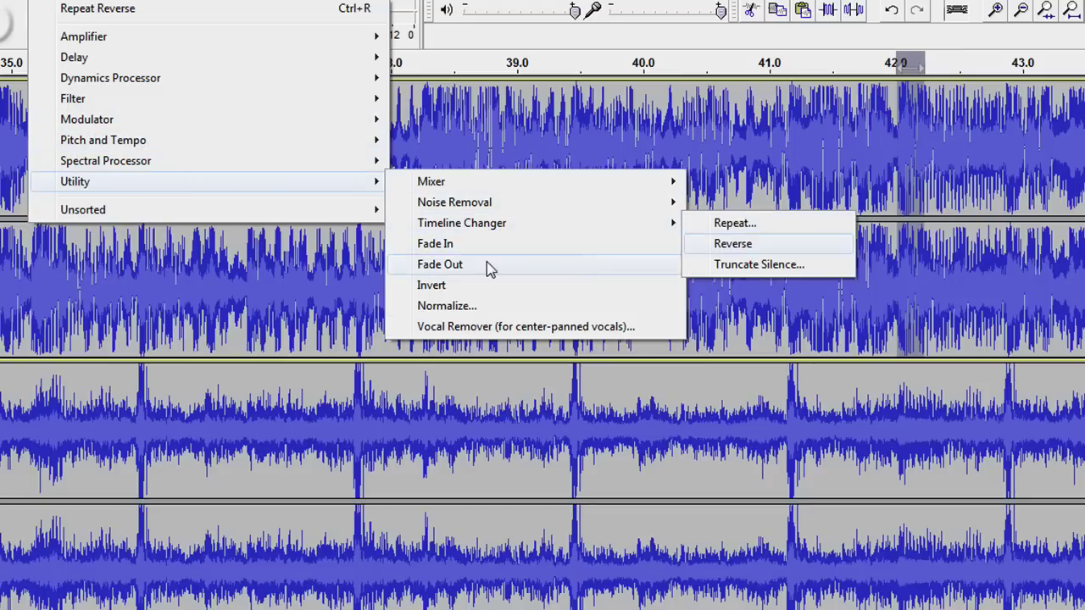
pyautogui.click(517, 310)
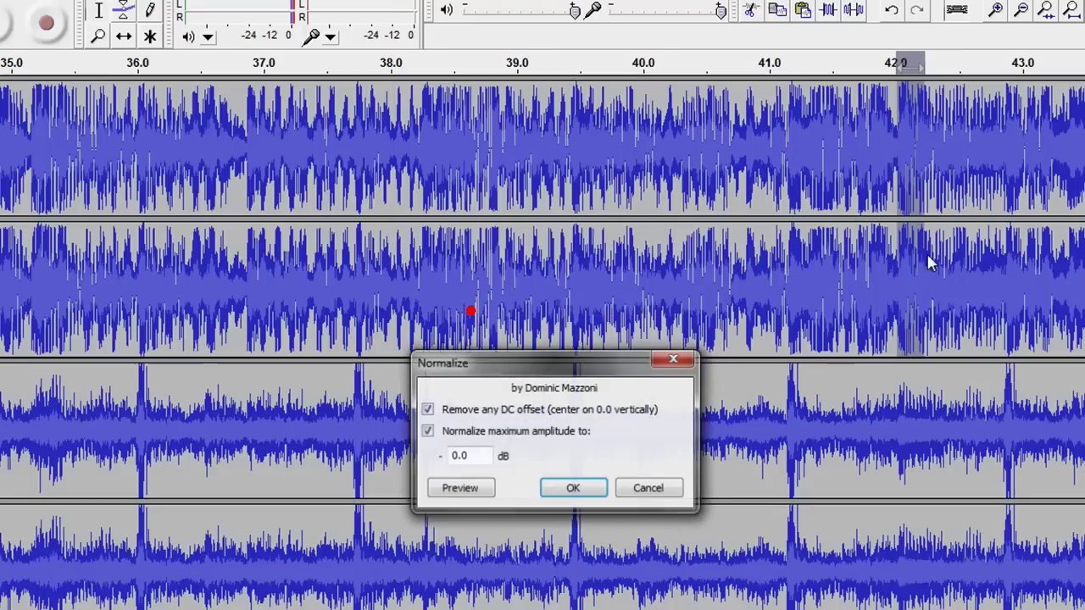
# Step: Silence the word near 42 s using Noise Removal at 48 dB reduction
pyautogui.click(646, 490)
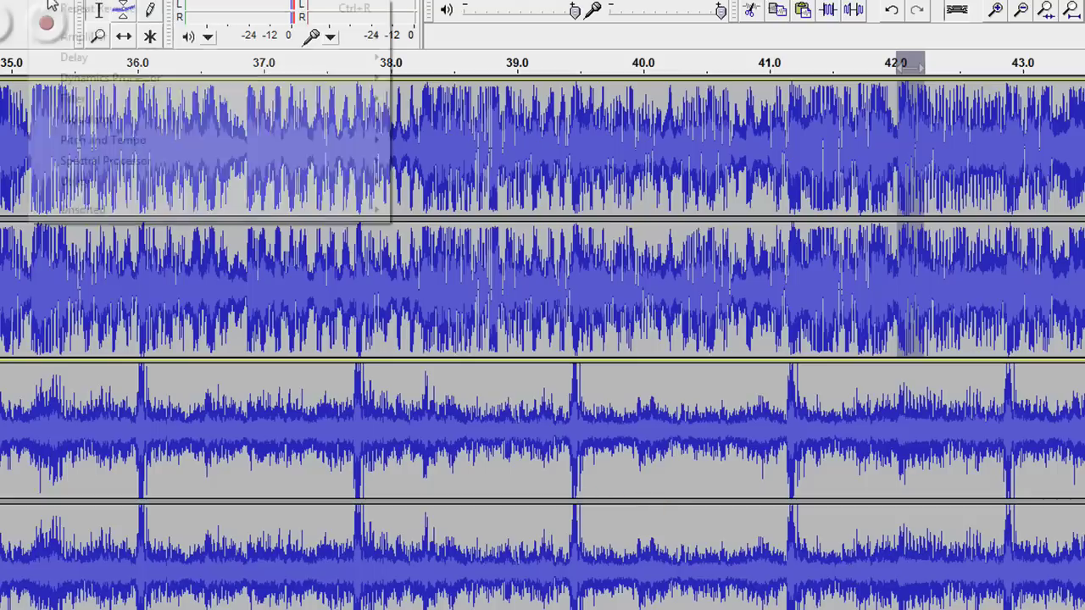
pyautogui.click(157, 184)
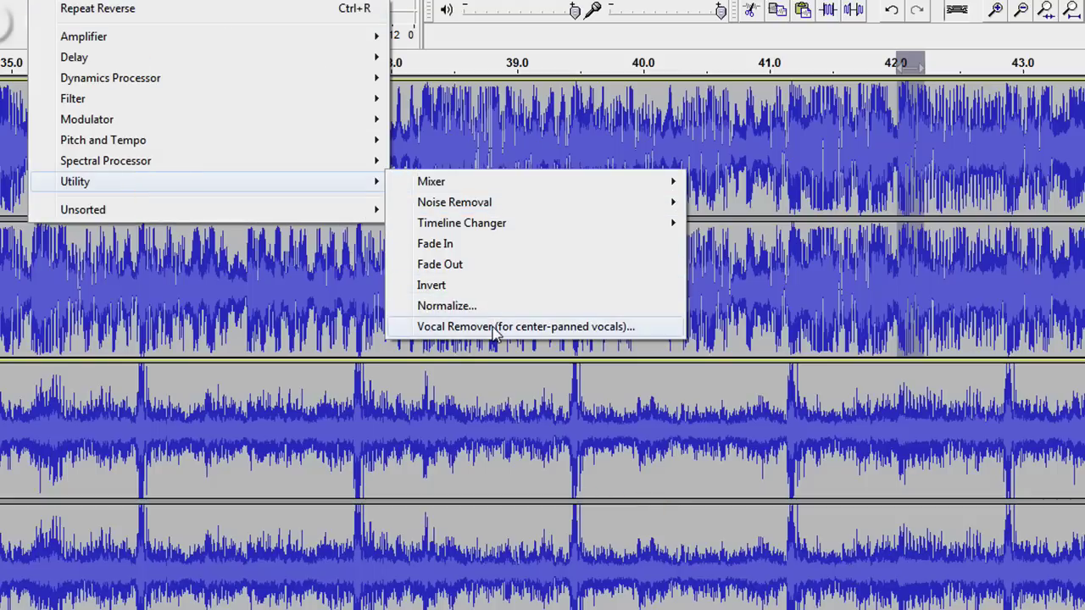
pyautogui.click(495, 224)
pyautogui.moveTo(454, 201)
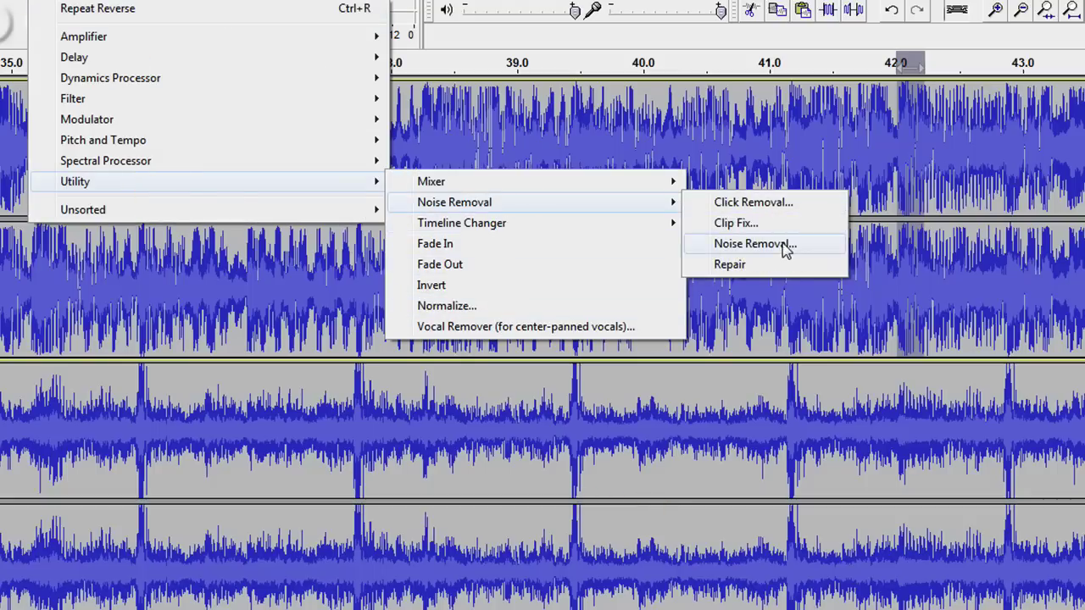
pyautogui.click(785, 254)
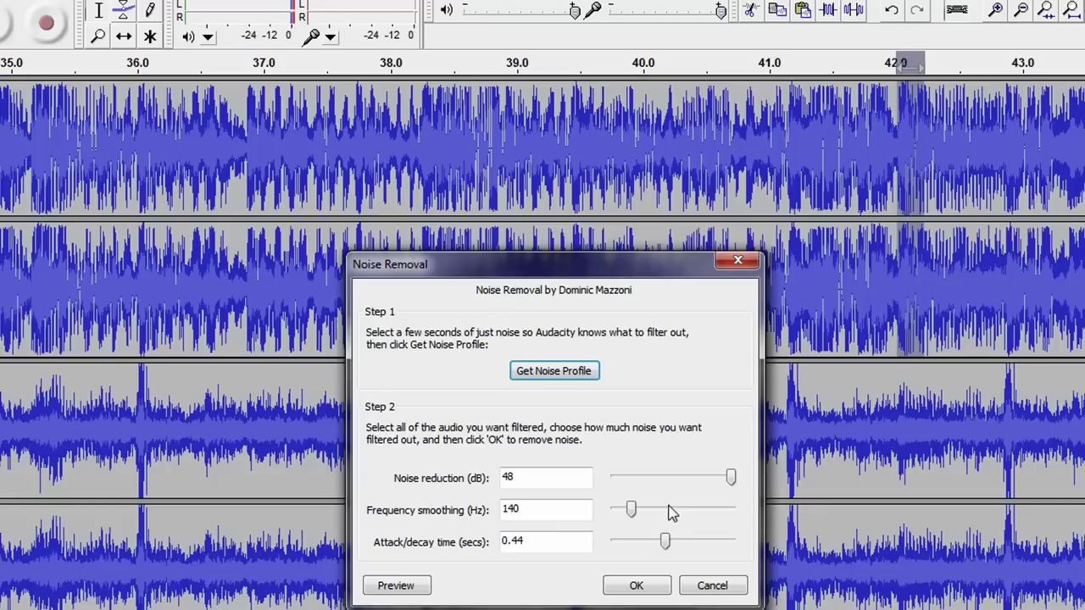
pyautogui.click(538, 480)
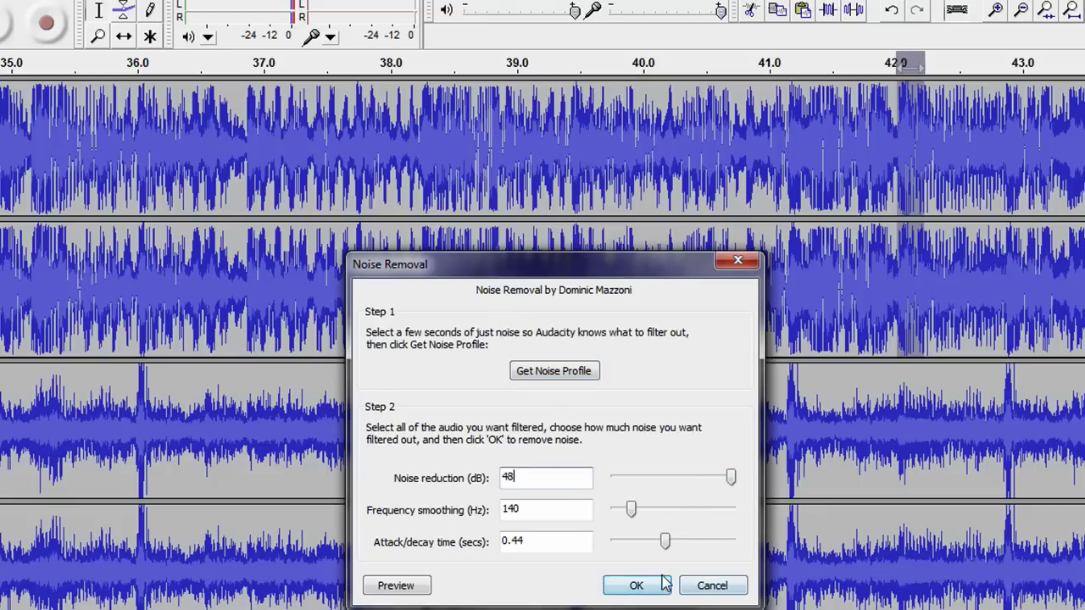
pyautogui.click(636, 585)
# Step: Play back from just before 42 s to hear the silenced gap
pyautogui.click(831, 158)
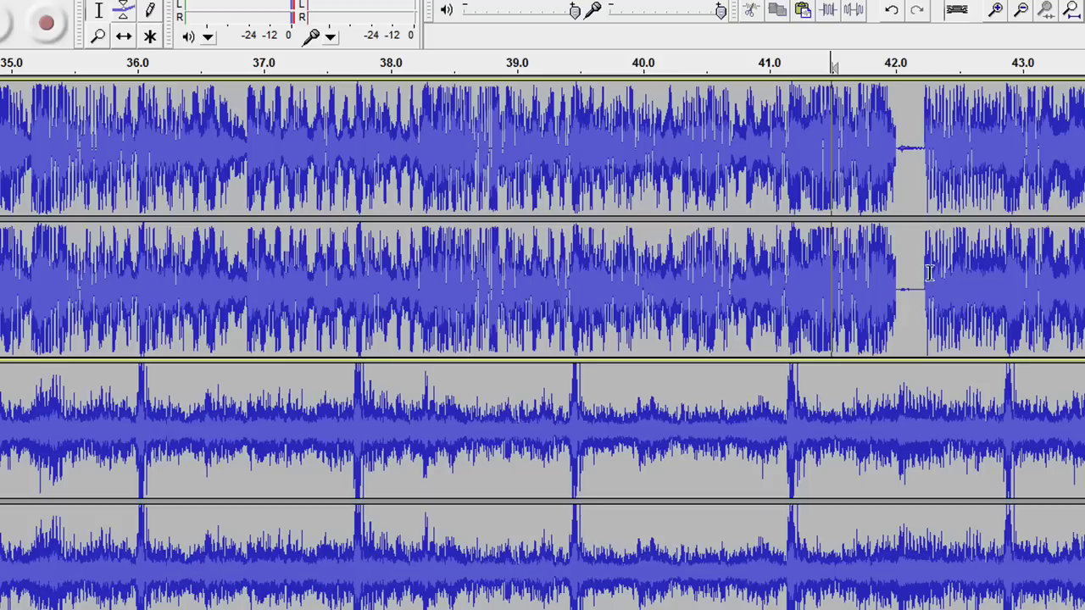
pyautogui.click(908, 314)
pyautogui.click(801, 206)
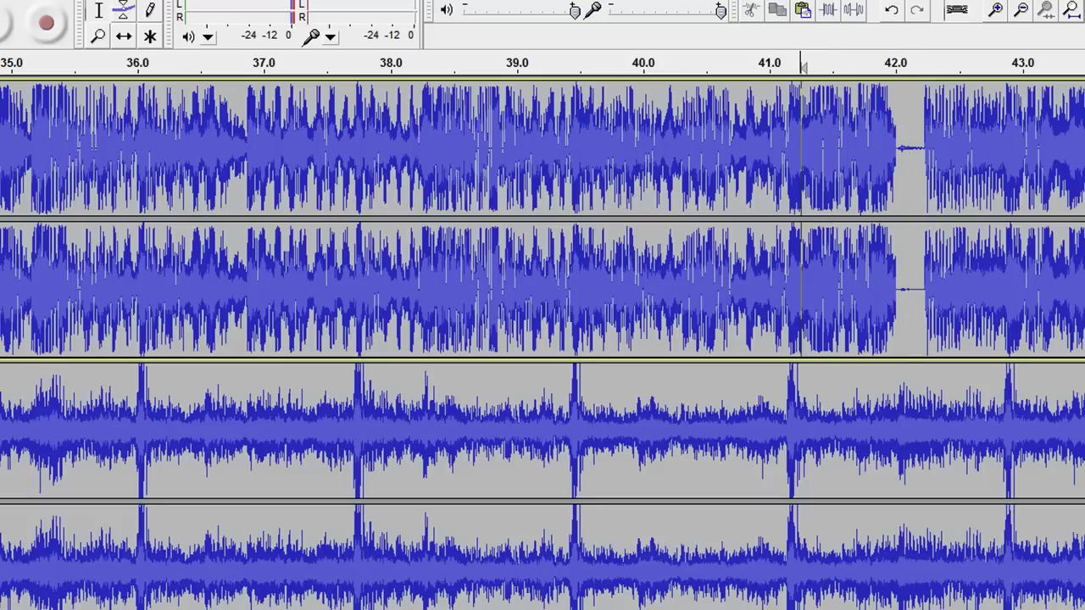
pyautogui.press('space')
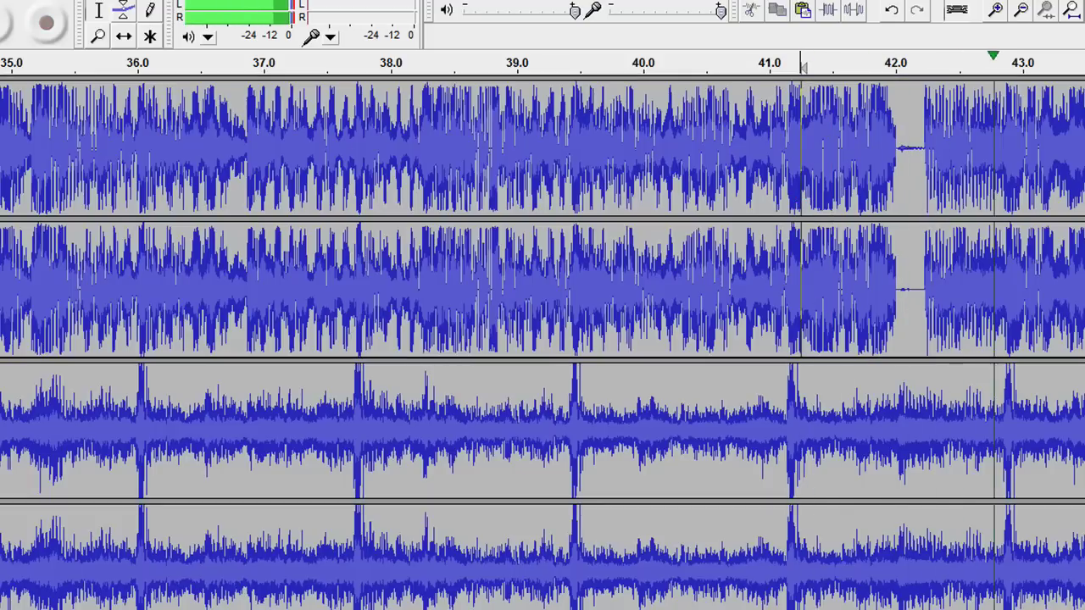
pyautogui.press('space')
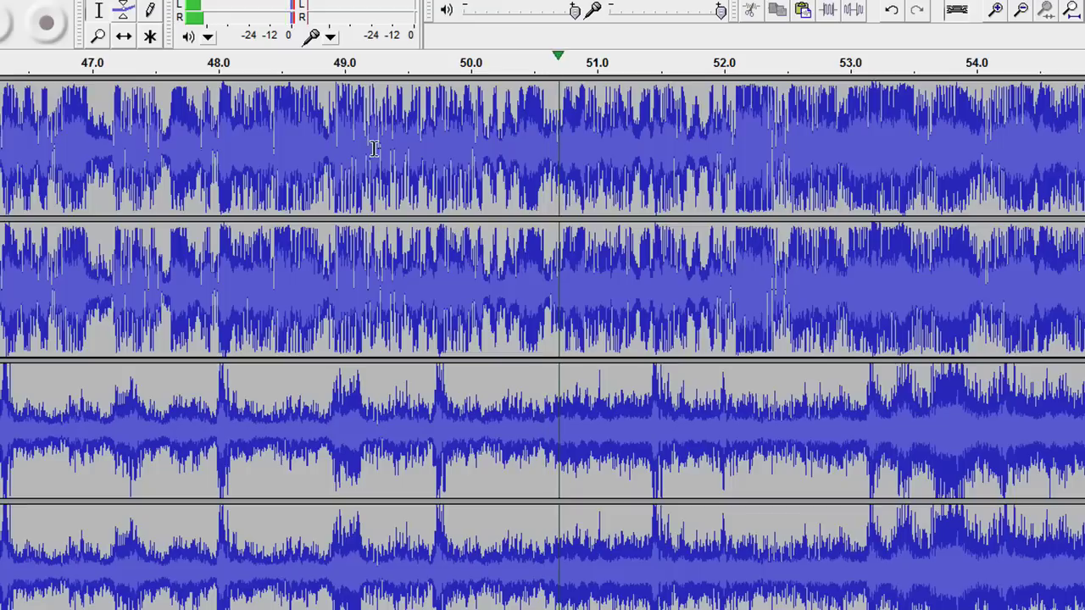
# Step: Select the short word near 50.1 s and preview it twice
pyautogui.click(371, 57)
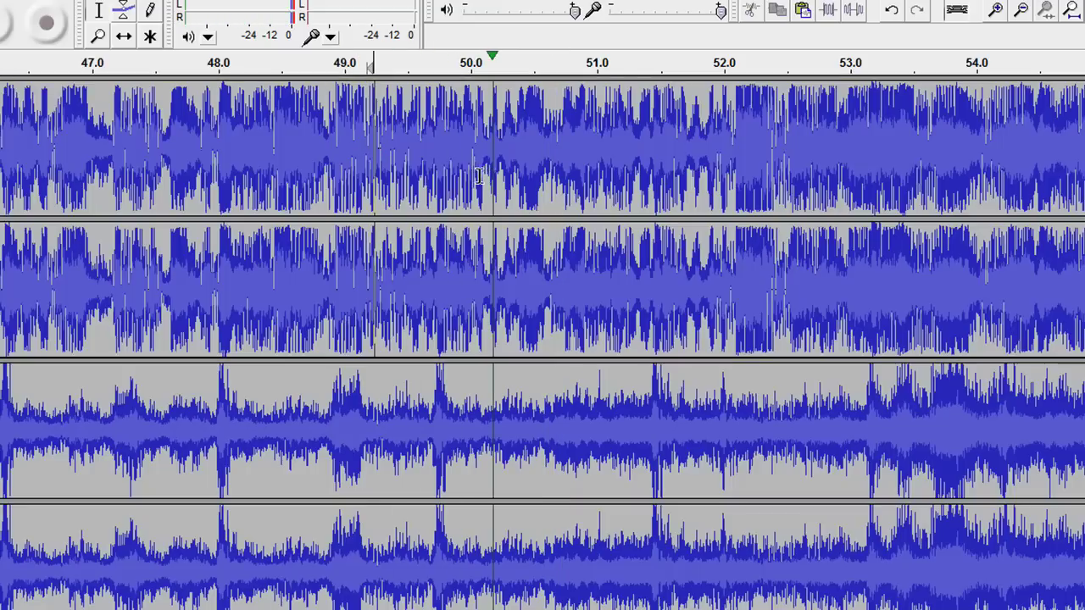
pyautogui.moveTo(480, 174); pyautogui.dragTo(509, 175)
pyautogui.press('space')
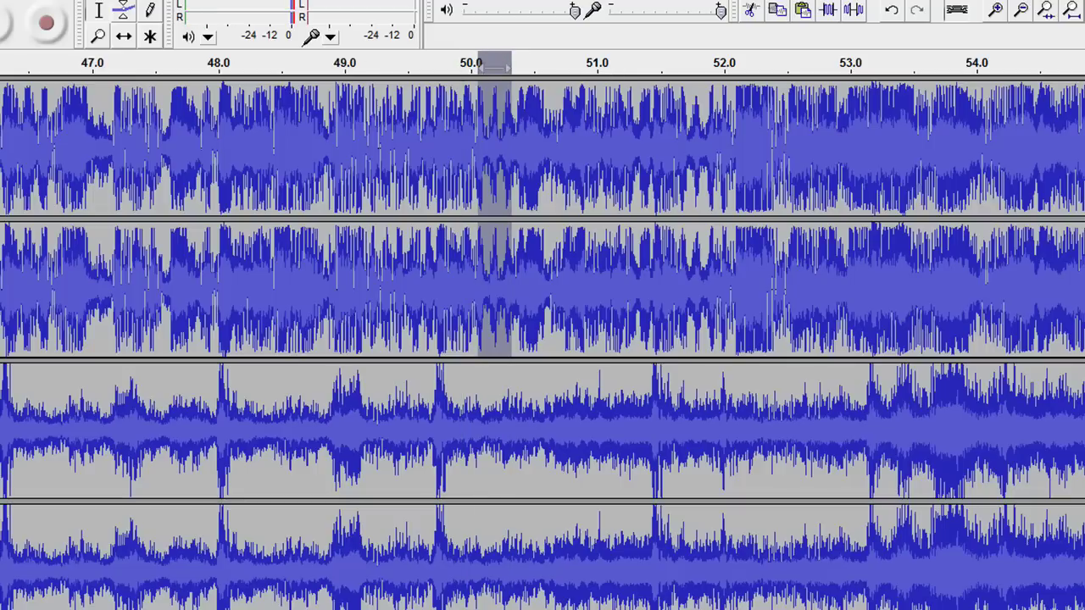
pyautogui.press('space')
# Step: Reverse the selected word and replay from about 49.2 s to check it
pyautogui.click(56, 3)
pyautogui.moveTo(74, 182)
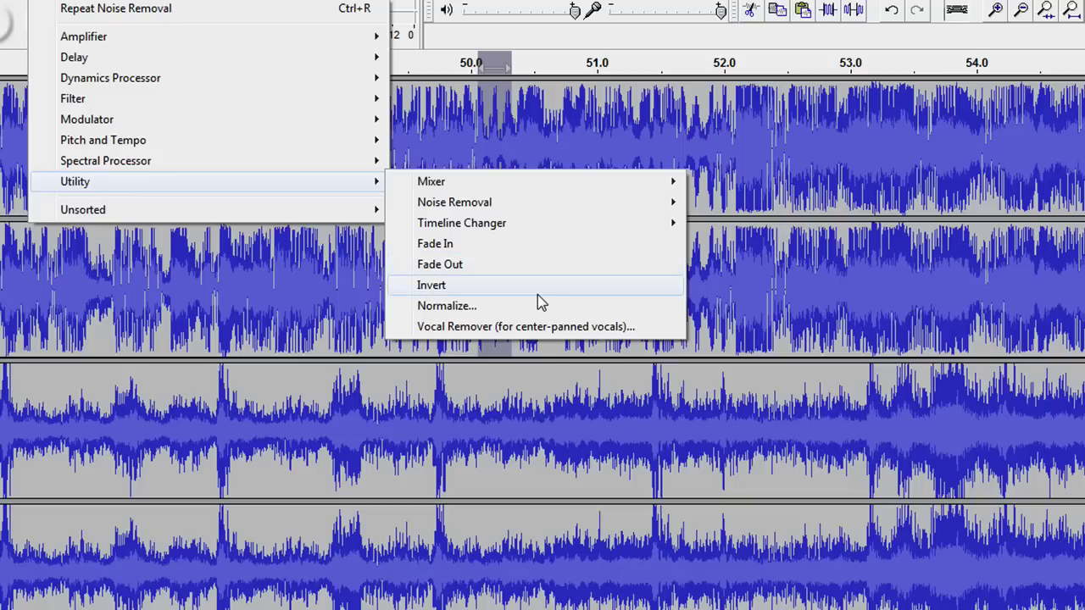
pyautogui.click(559, 223)
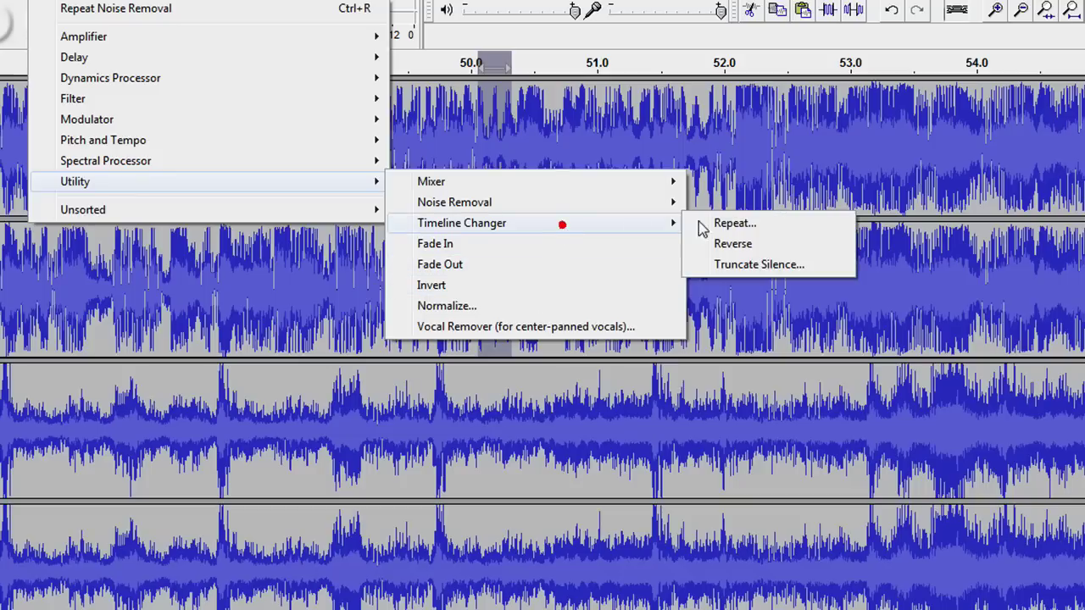
pyautogui.click(764, 244)
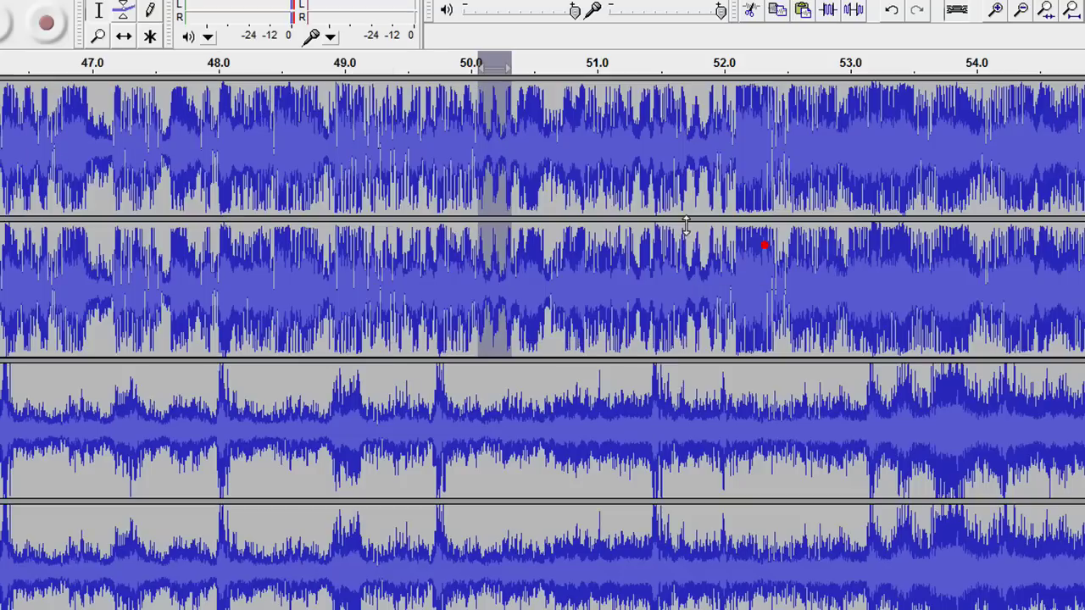
pyautogui.click(365, 65)
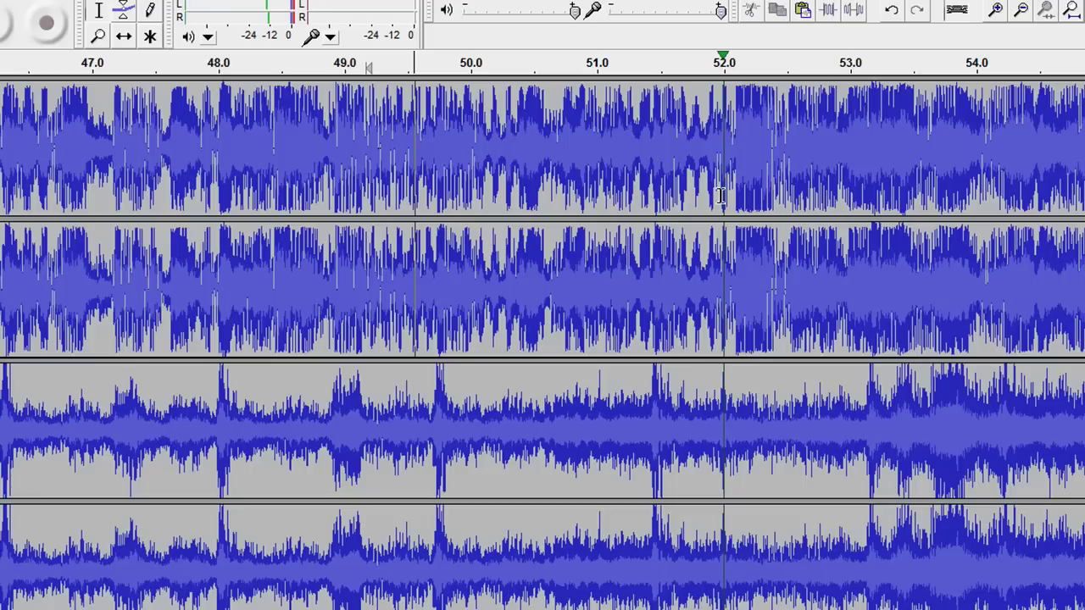
# Step: Reverse the word at 52.0 s, replay from 50.5 s, then skip to start
pyautogui.moveTo(719, 195); pyautogui.dragTo(734, 196)
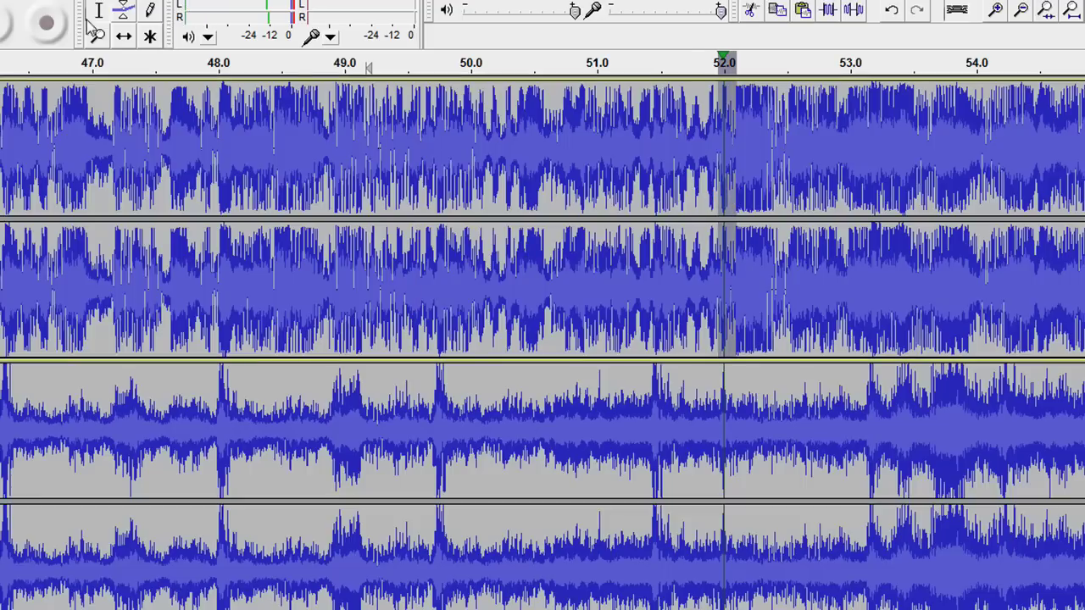
pyautogui.click(56, 5)
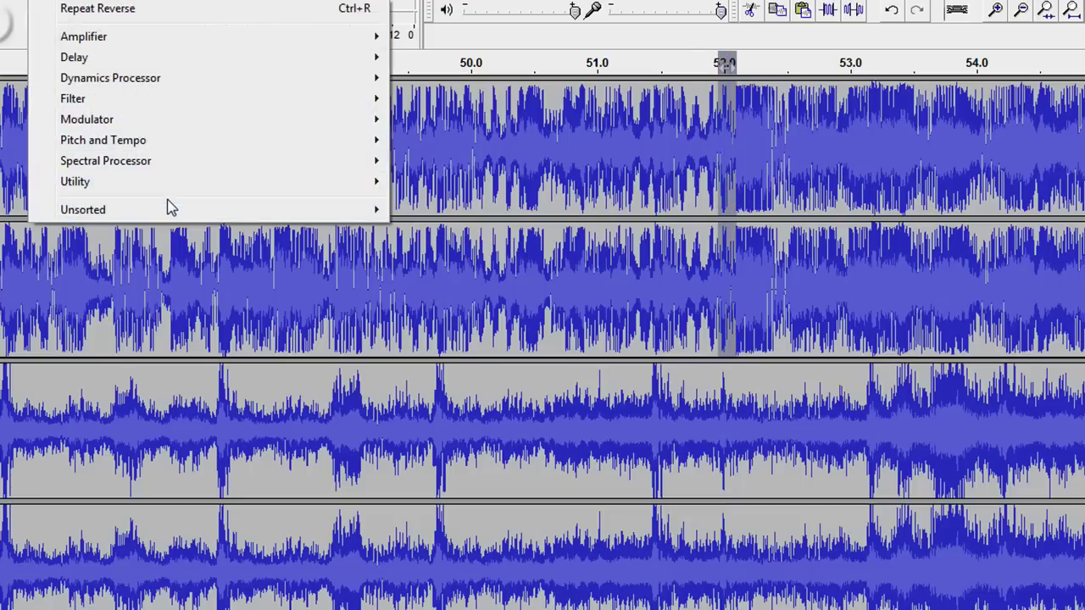
pyautogui.moveTo(461, 222)
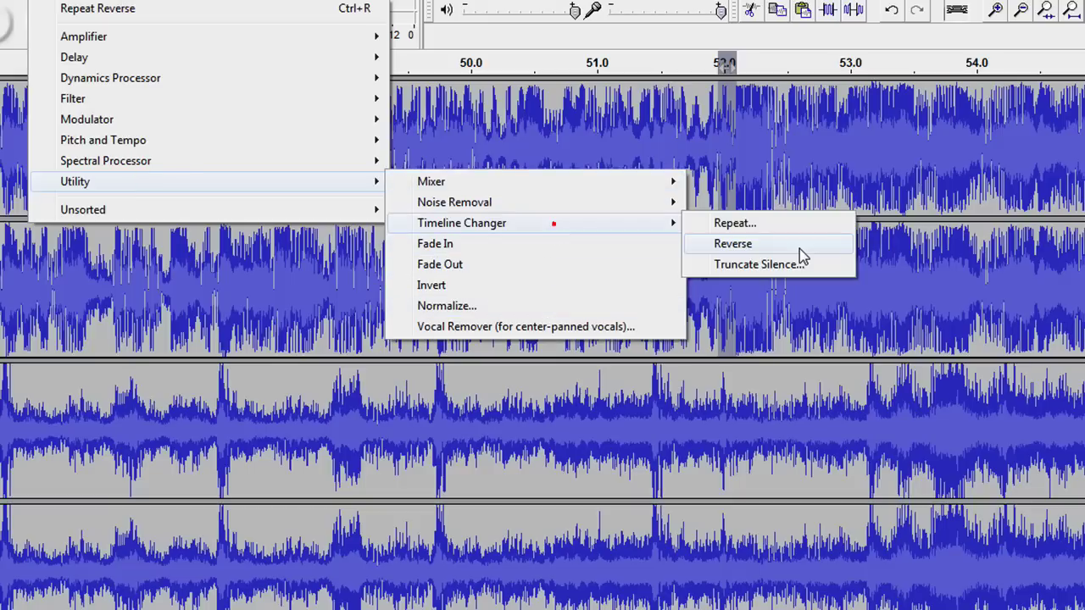
pyautogui.click(799, 246)
pyautogui.click(525, 62)
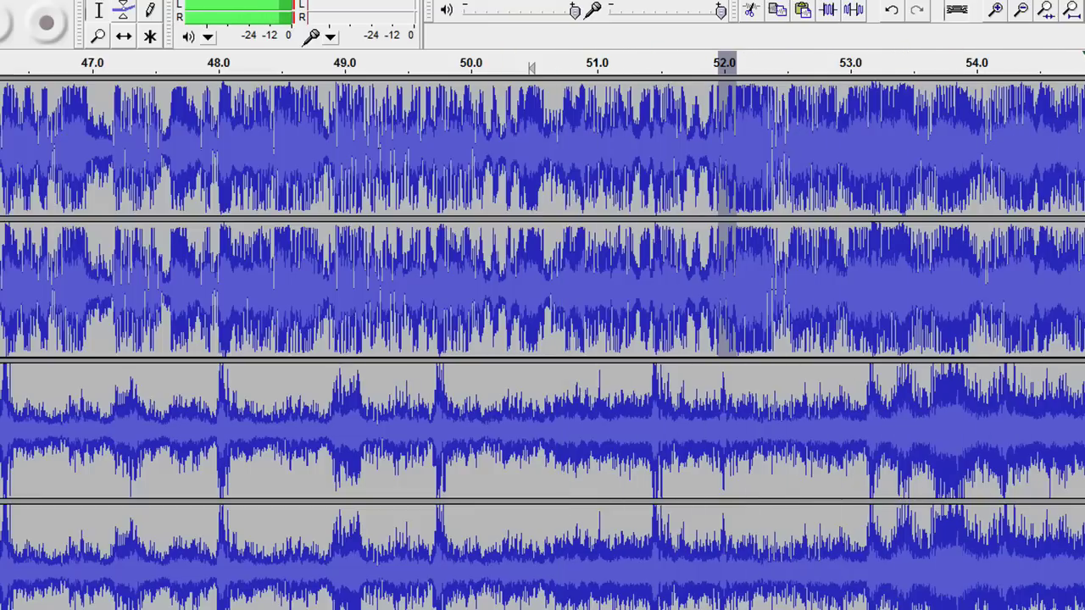
pyautogui.click(5, 23)
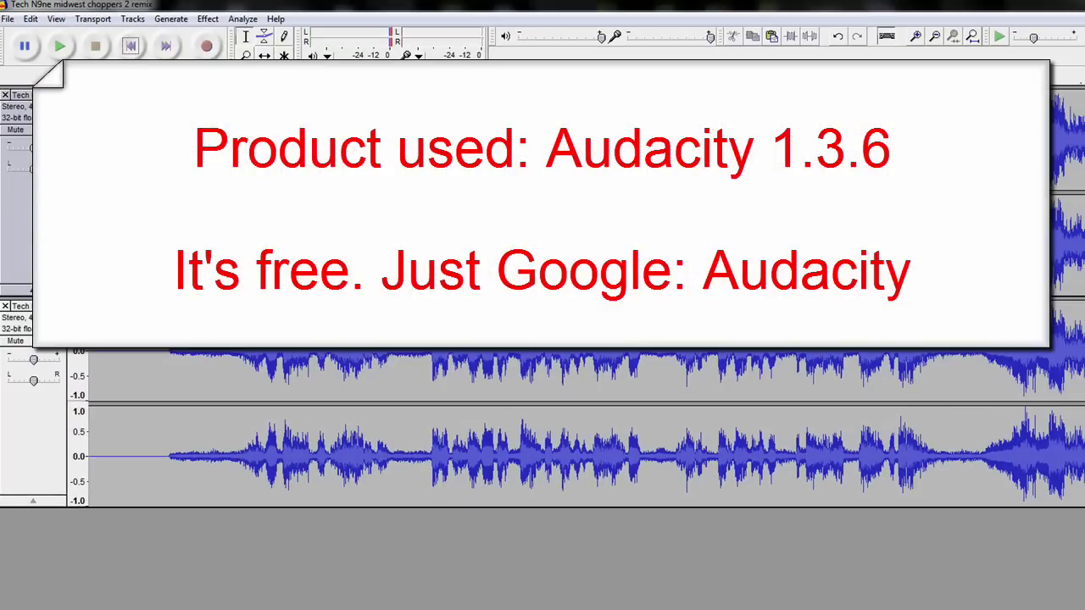
# Step: Open the Effect menu over the two song tracks
pyautogui.click(208, 19)
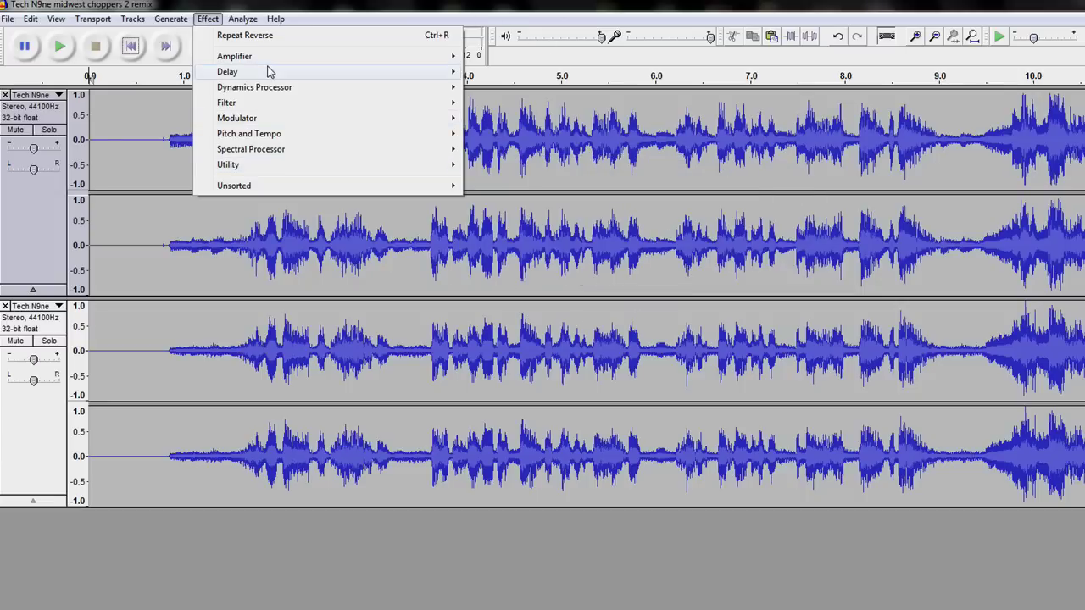
# Step: Close the Effect menu without applying any effect
pyautogui.click(330, 9)
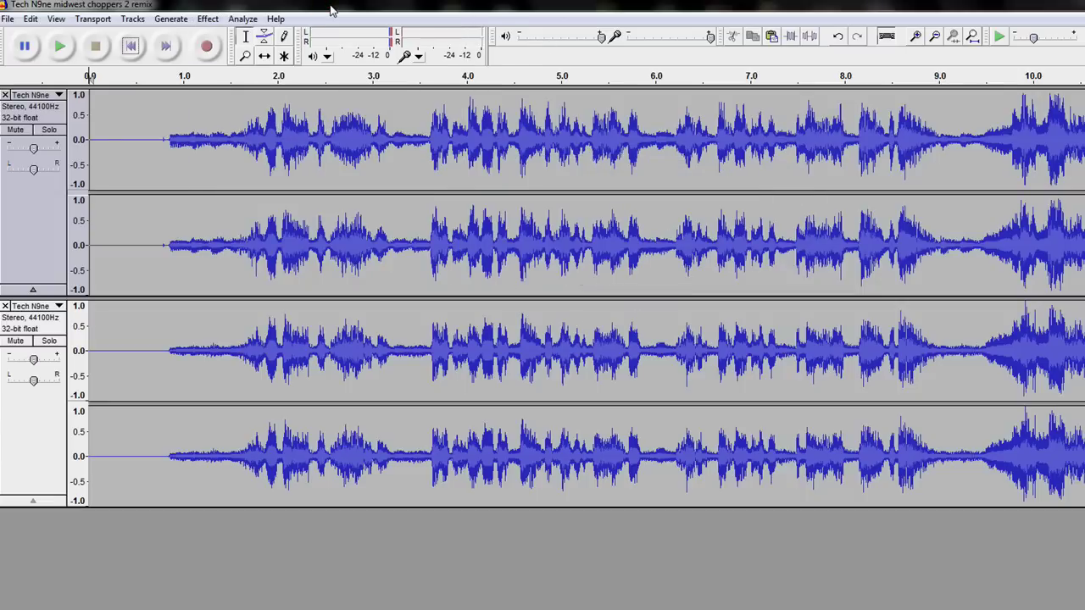